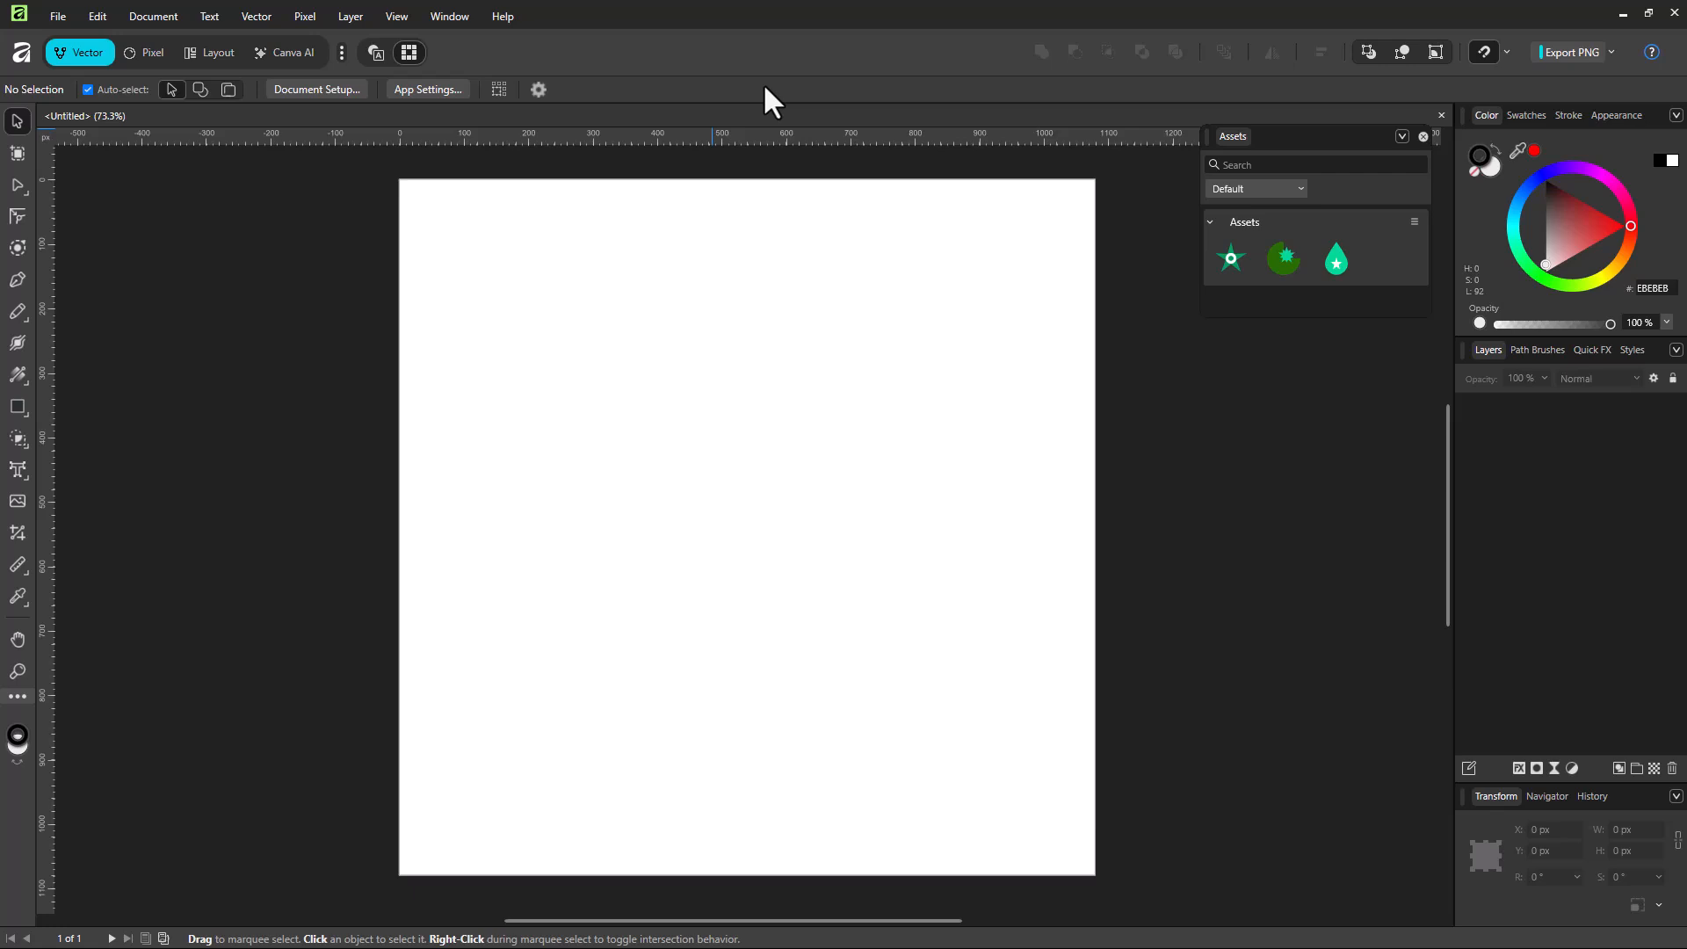
Step: Draw a five-sided square star about 490 px wide and 481 px high in the upper middle of the page
left_click(15, 406)
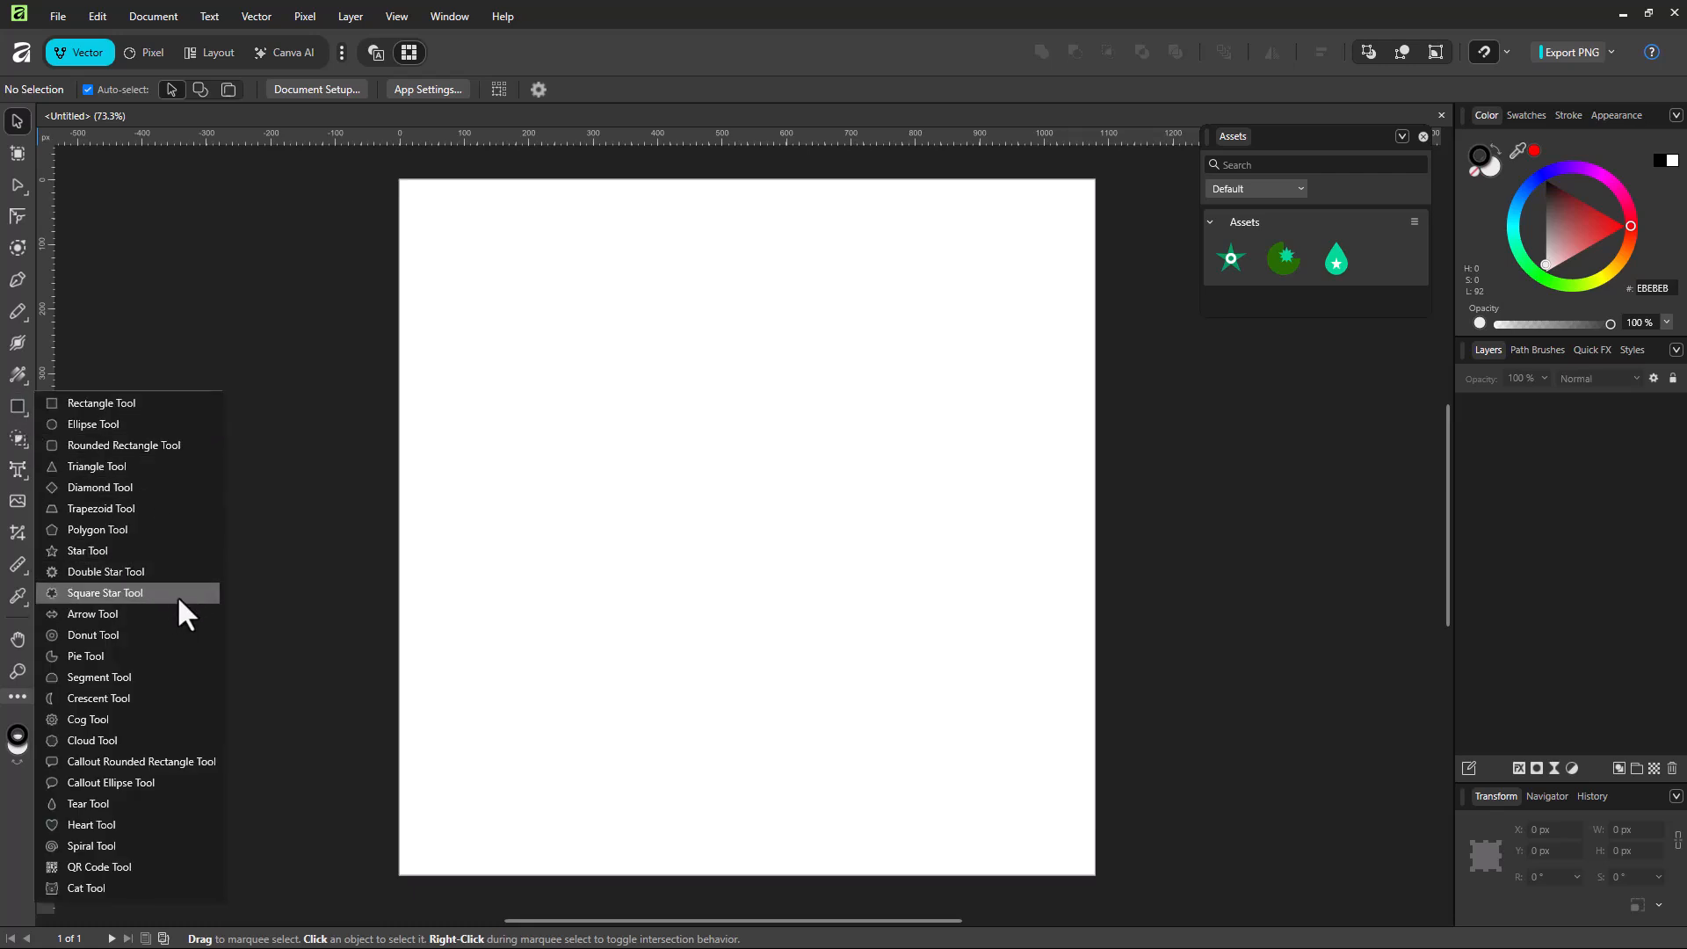
left_click(105, 592)
left_click_drag(572, 338, 887, 648)
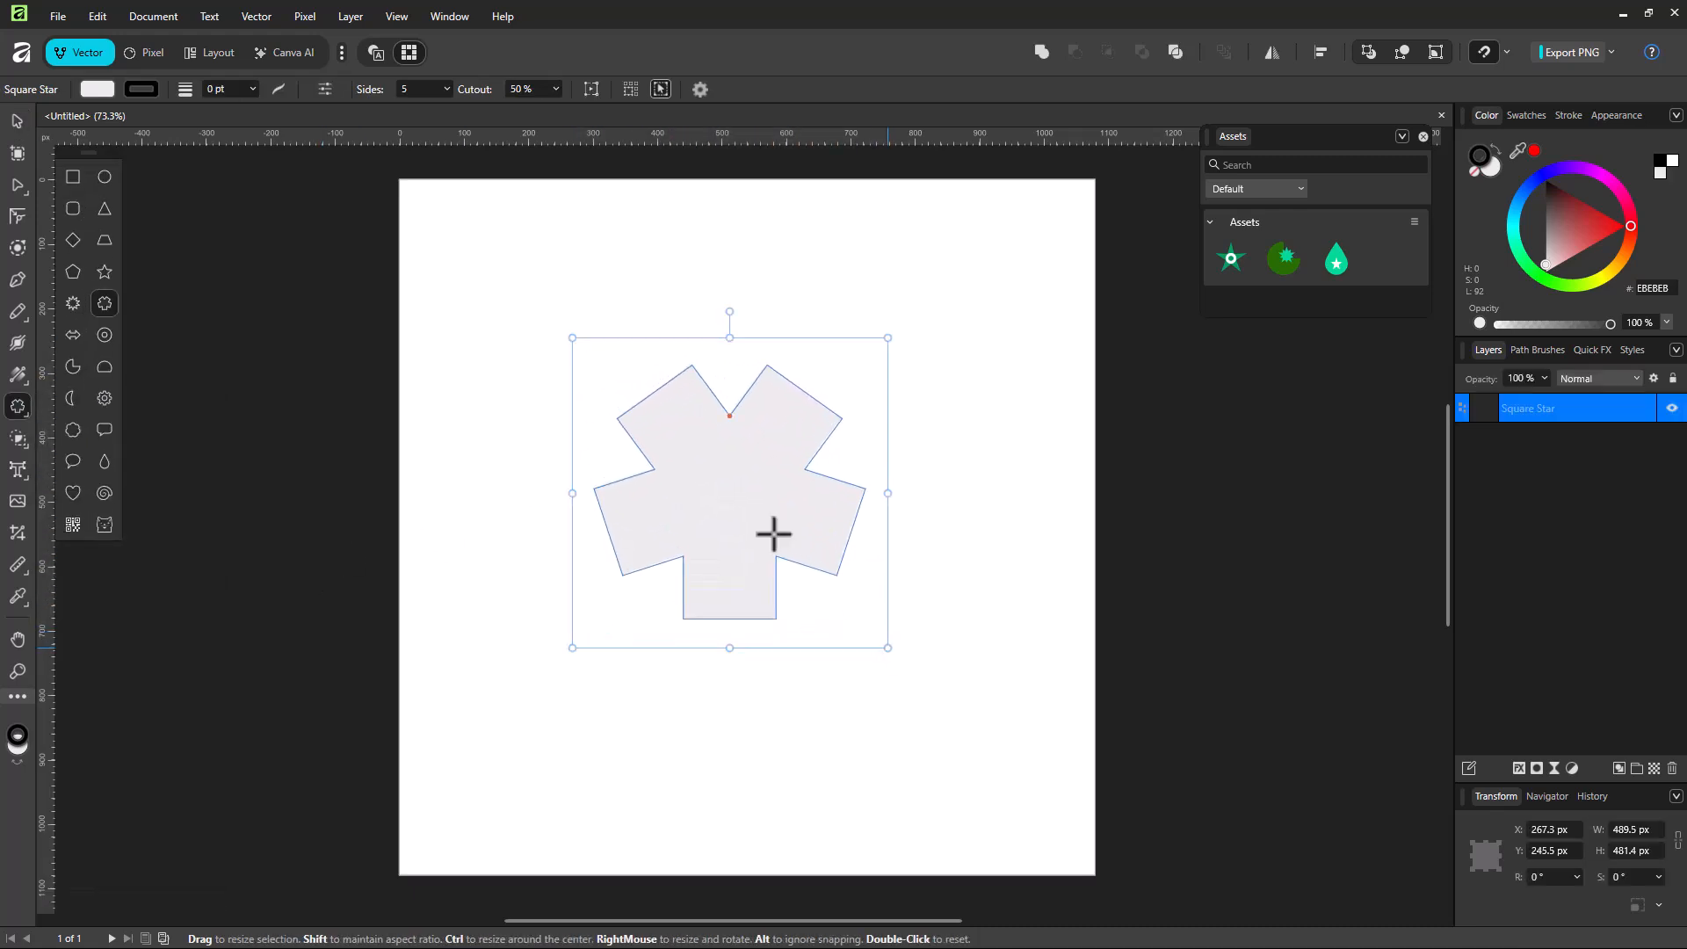
Step: Give the star a bright lime fill (A9FF27) and a dark green stroke (RGB 0, 100, 50) 8.5 pt wide
left_click(102, 88)
mouse_move(95, 245)
left_mouse_down()
mouse_move(78, 246)
mouse_move(124, 267)
left_mouse_up()
left_click(141, 88)
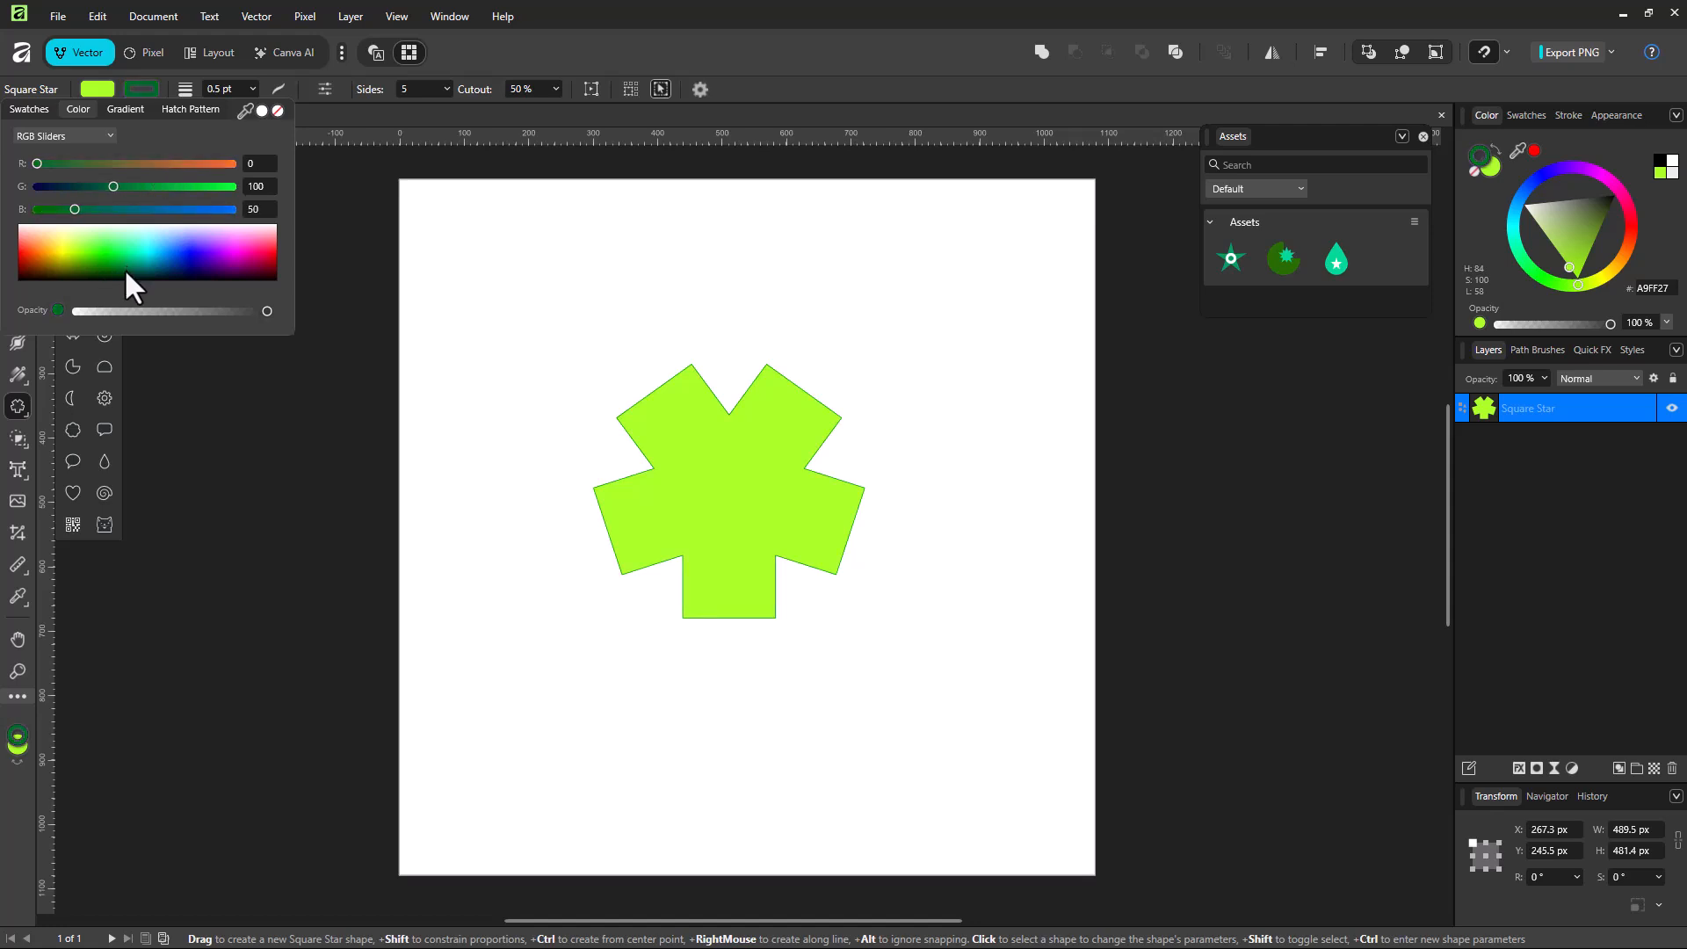
left_click(252, 90)
left_click_drag(249, 110, 290, 110)
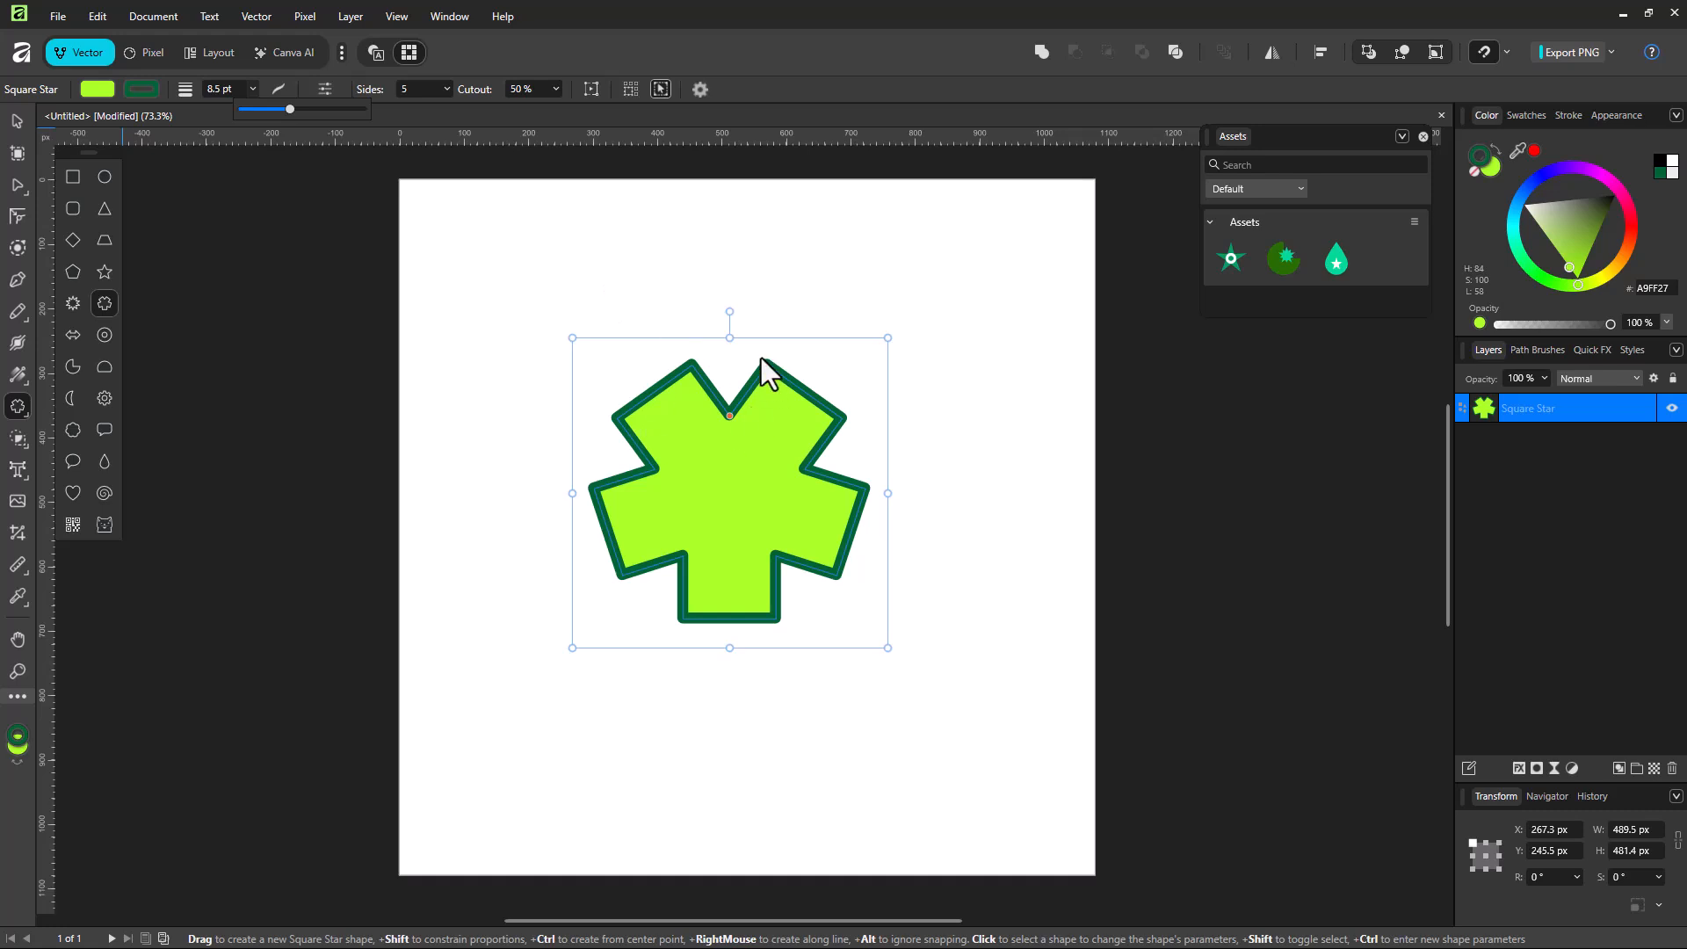
Step: Show the star's appearance attributes and examine its individual stroke and fill entries
left_click(1611, 113)
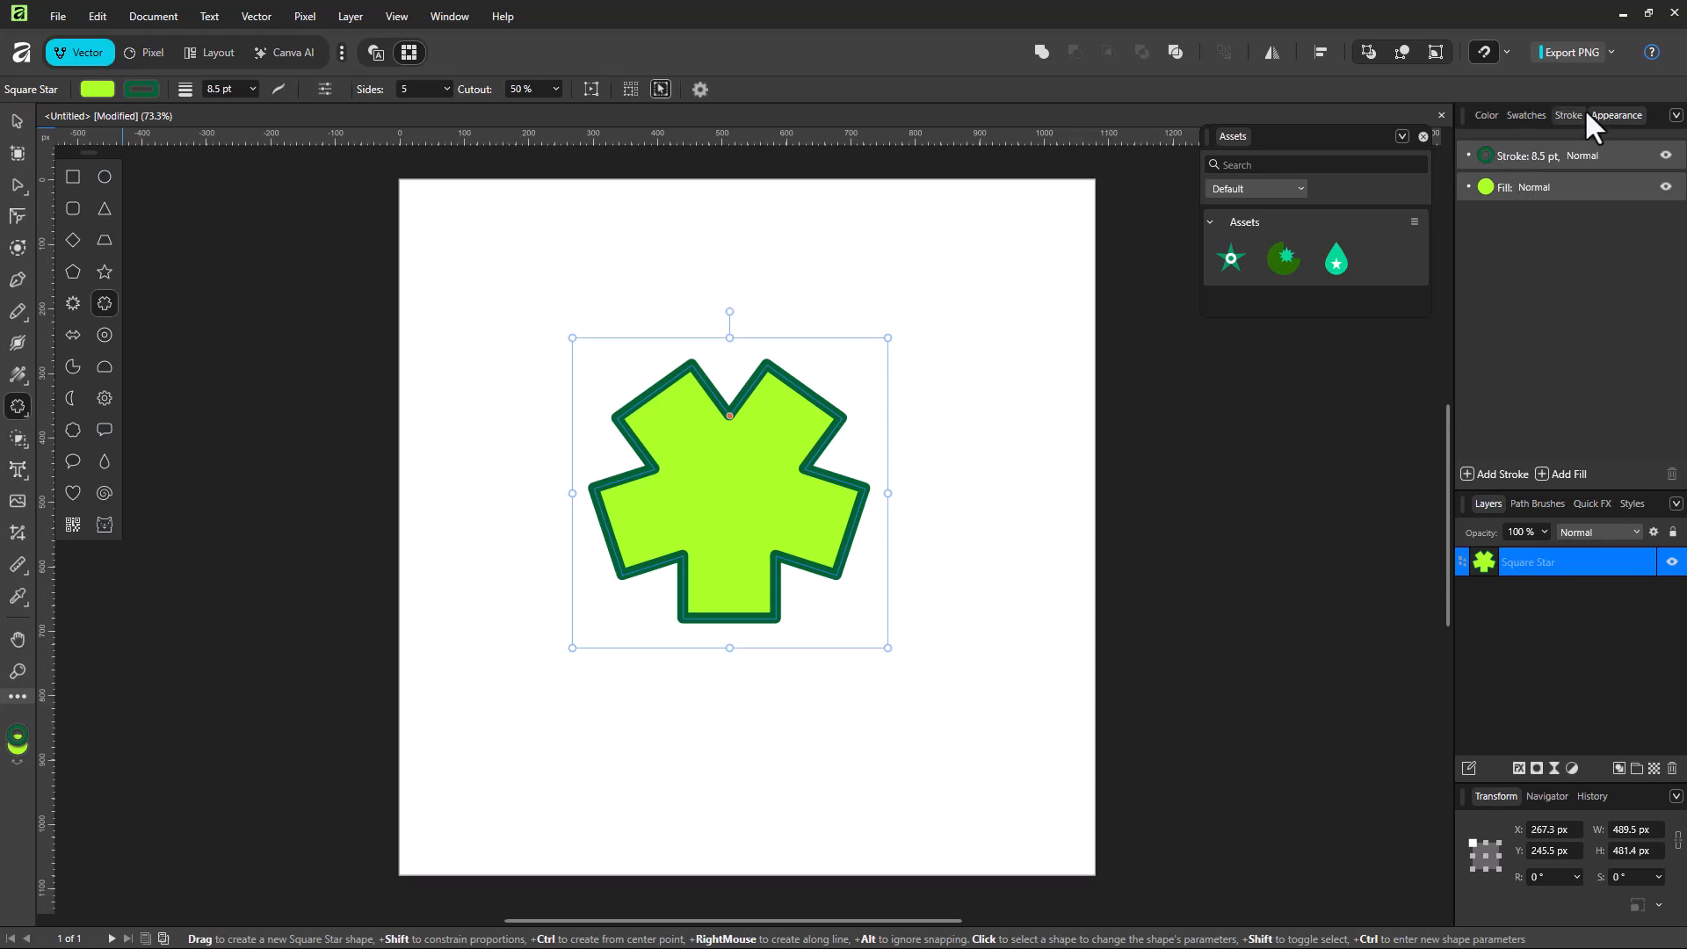
left_click(447, 17)
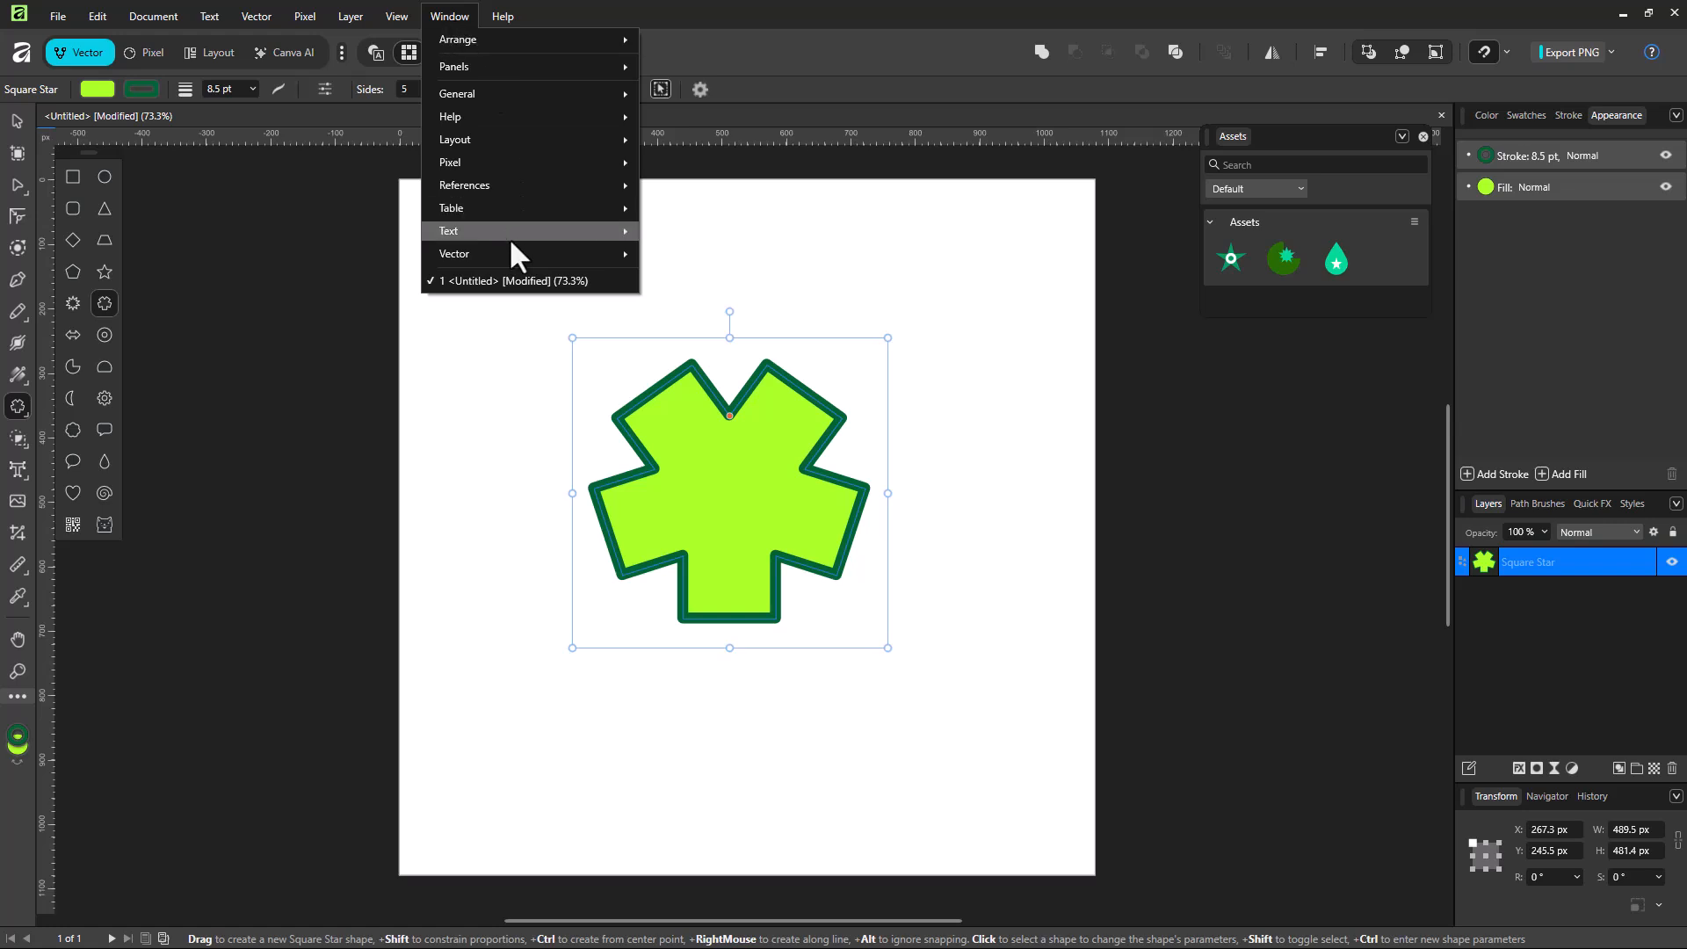
mouse_move(510, 253)
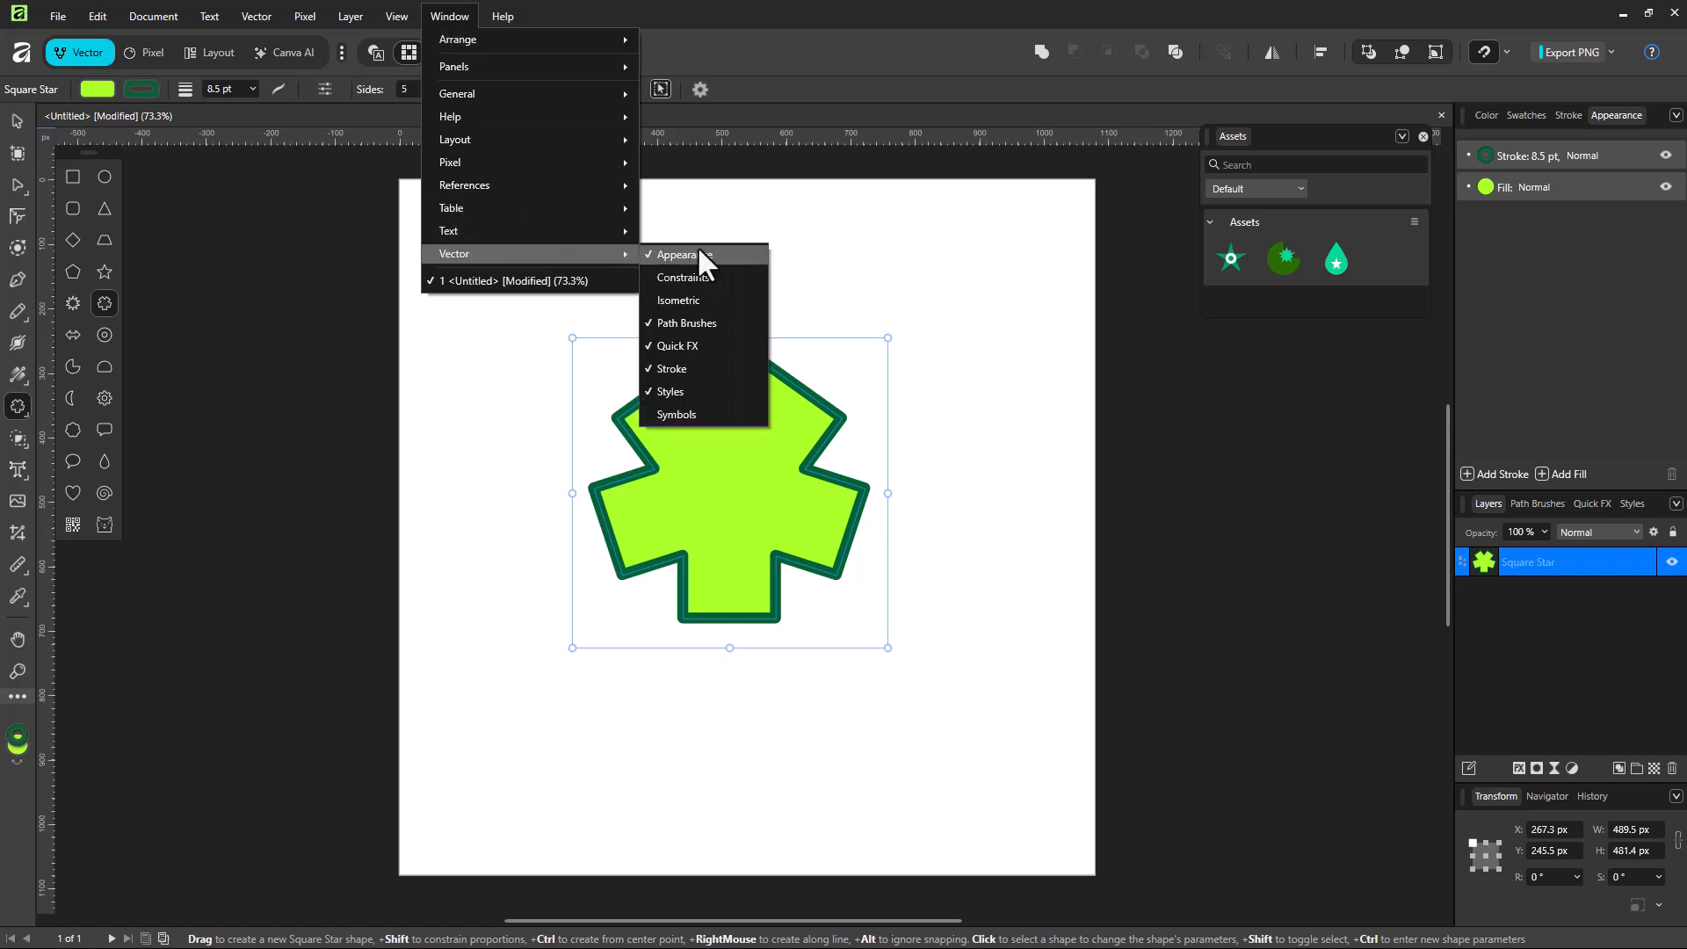
left_click(1599, 260)
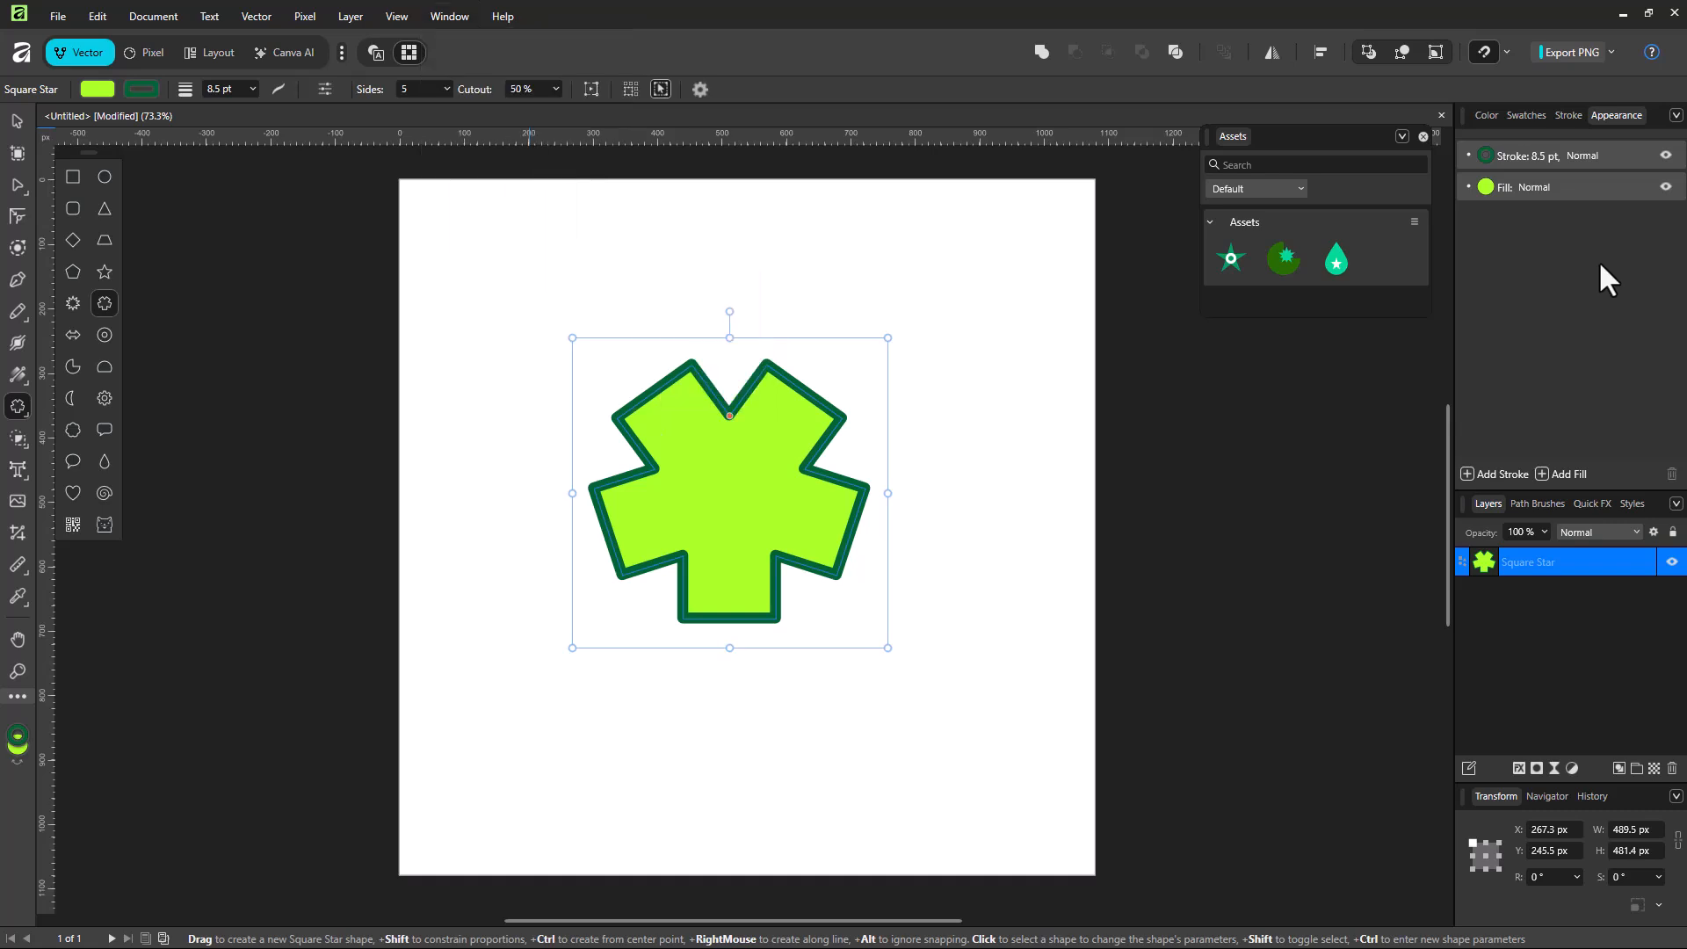
left_click(1562, 157)
left_click(1548, 187)
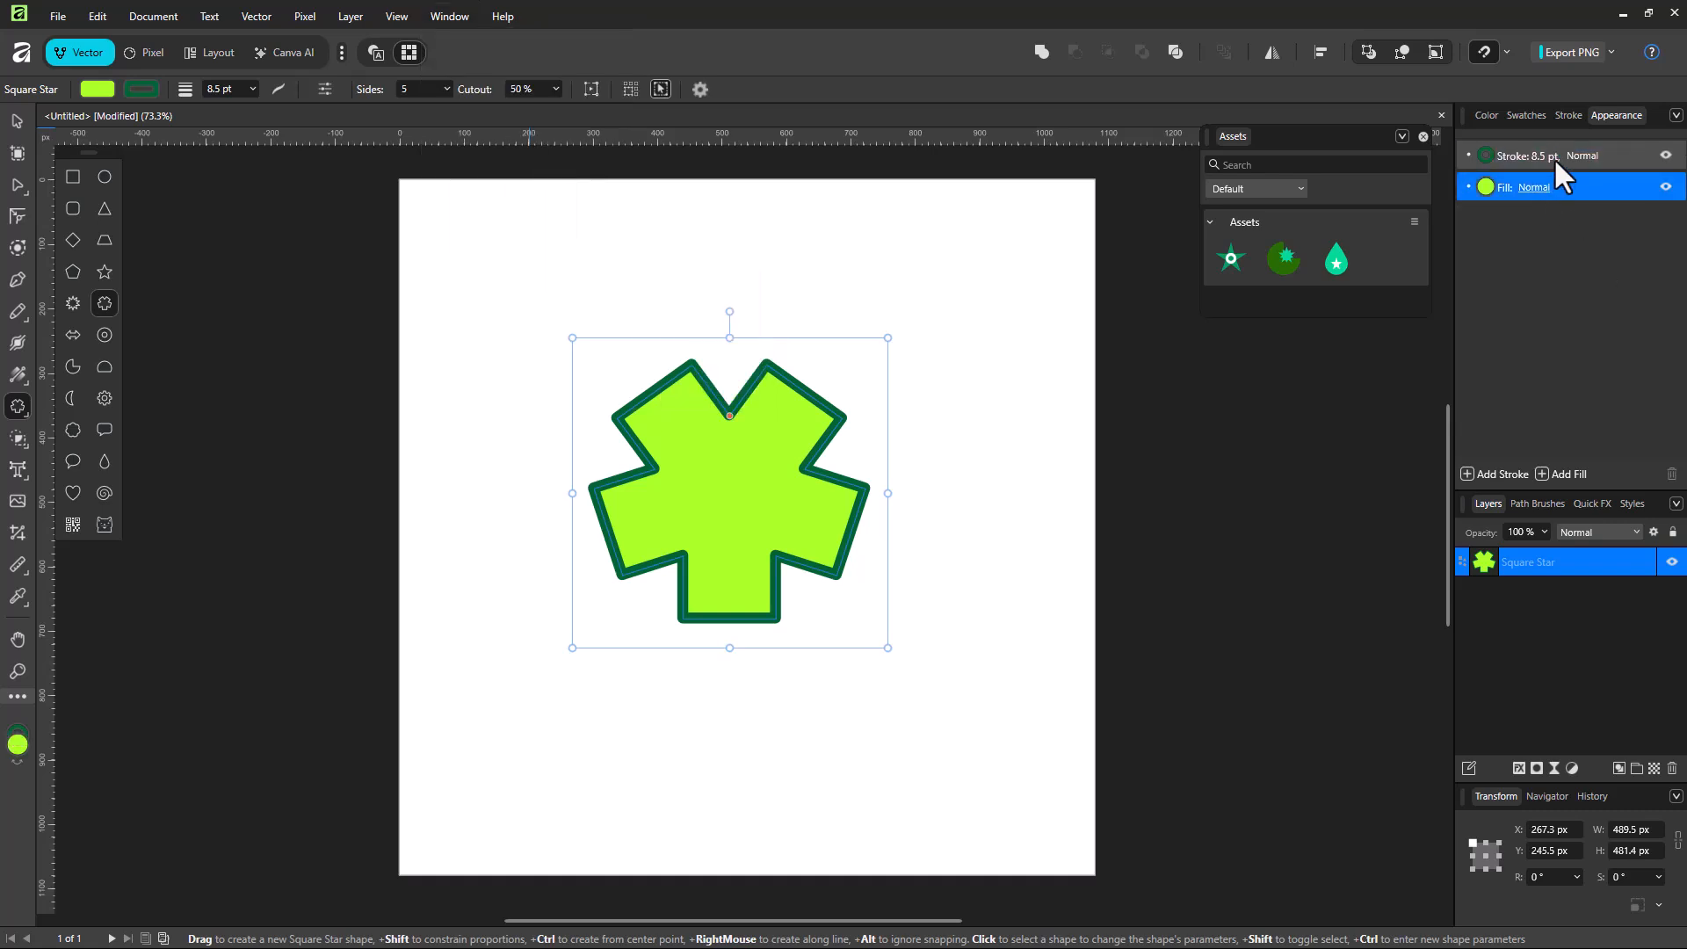
left_click(1561, 158)
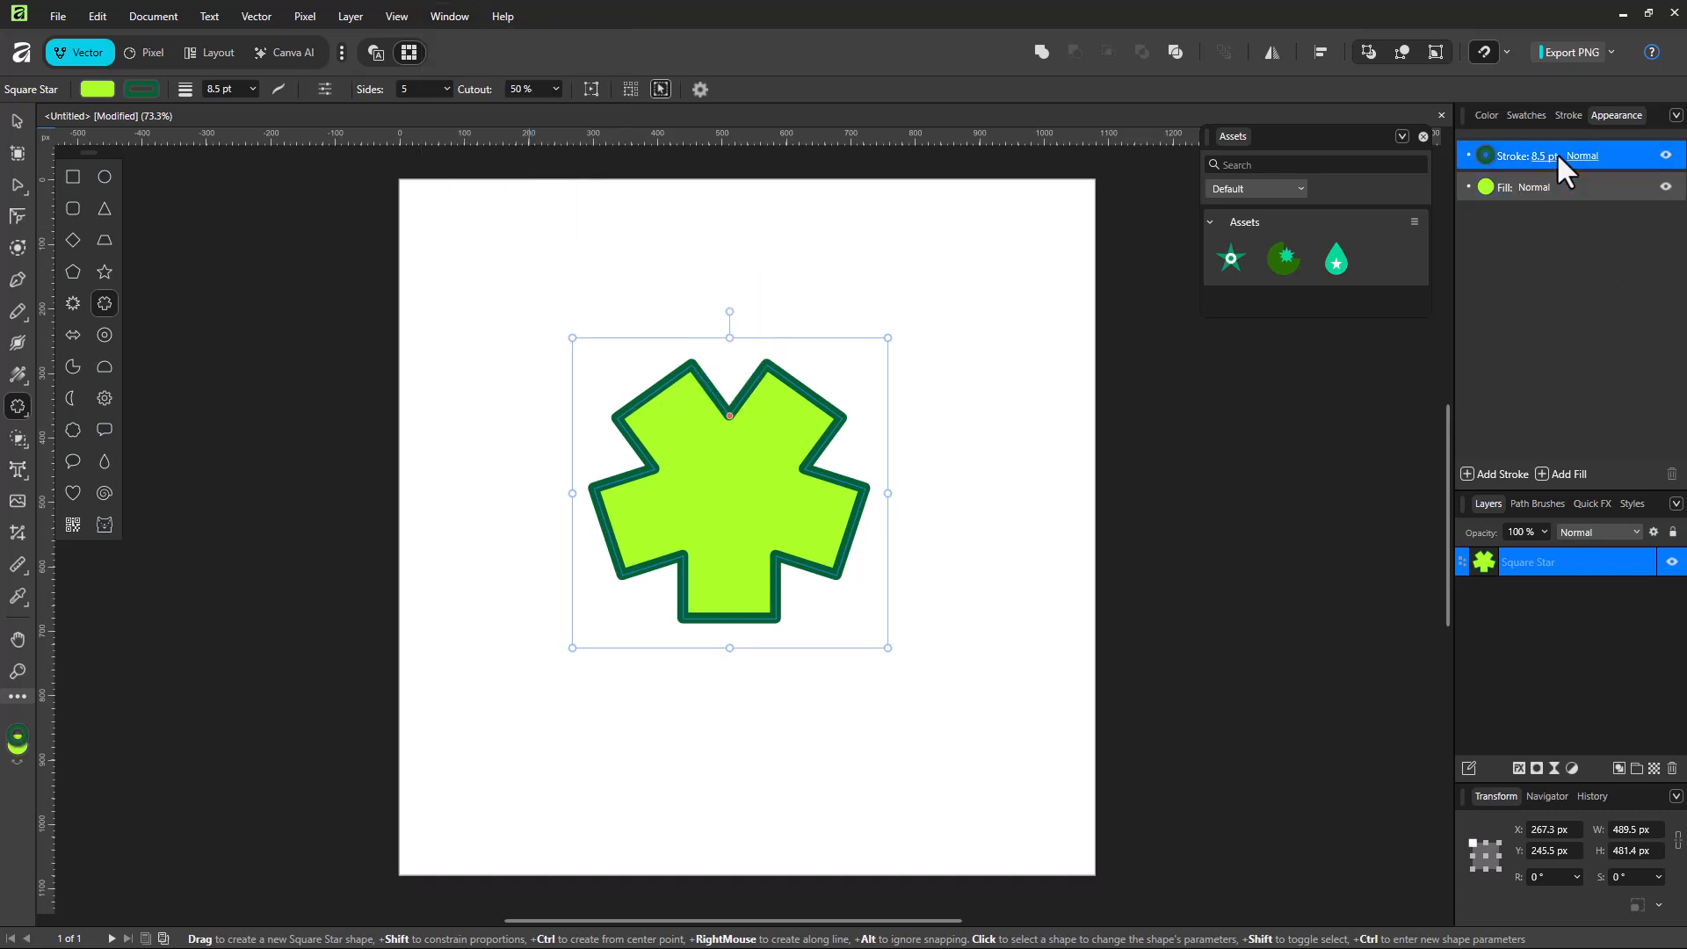
Step: Adjust the dark green stroke's colour slightly and shift the star's fill to a muted yellow-green
left_click(1481, 151)
left_click_drag(1455, 253, 1452, 250)
left_click(1488, 190)
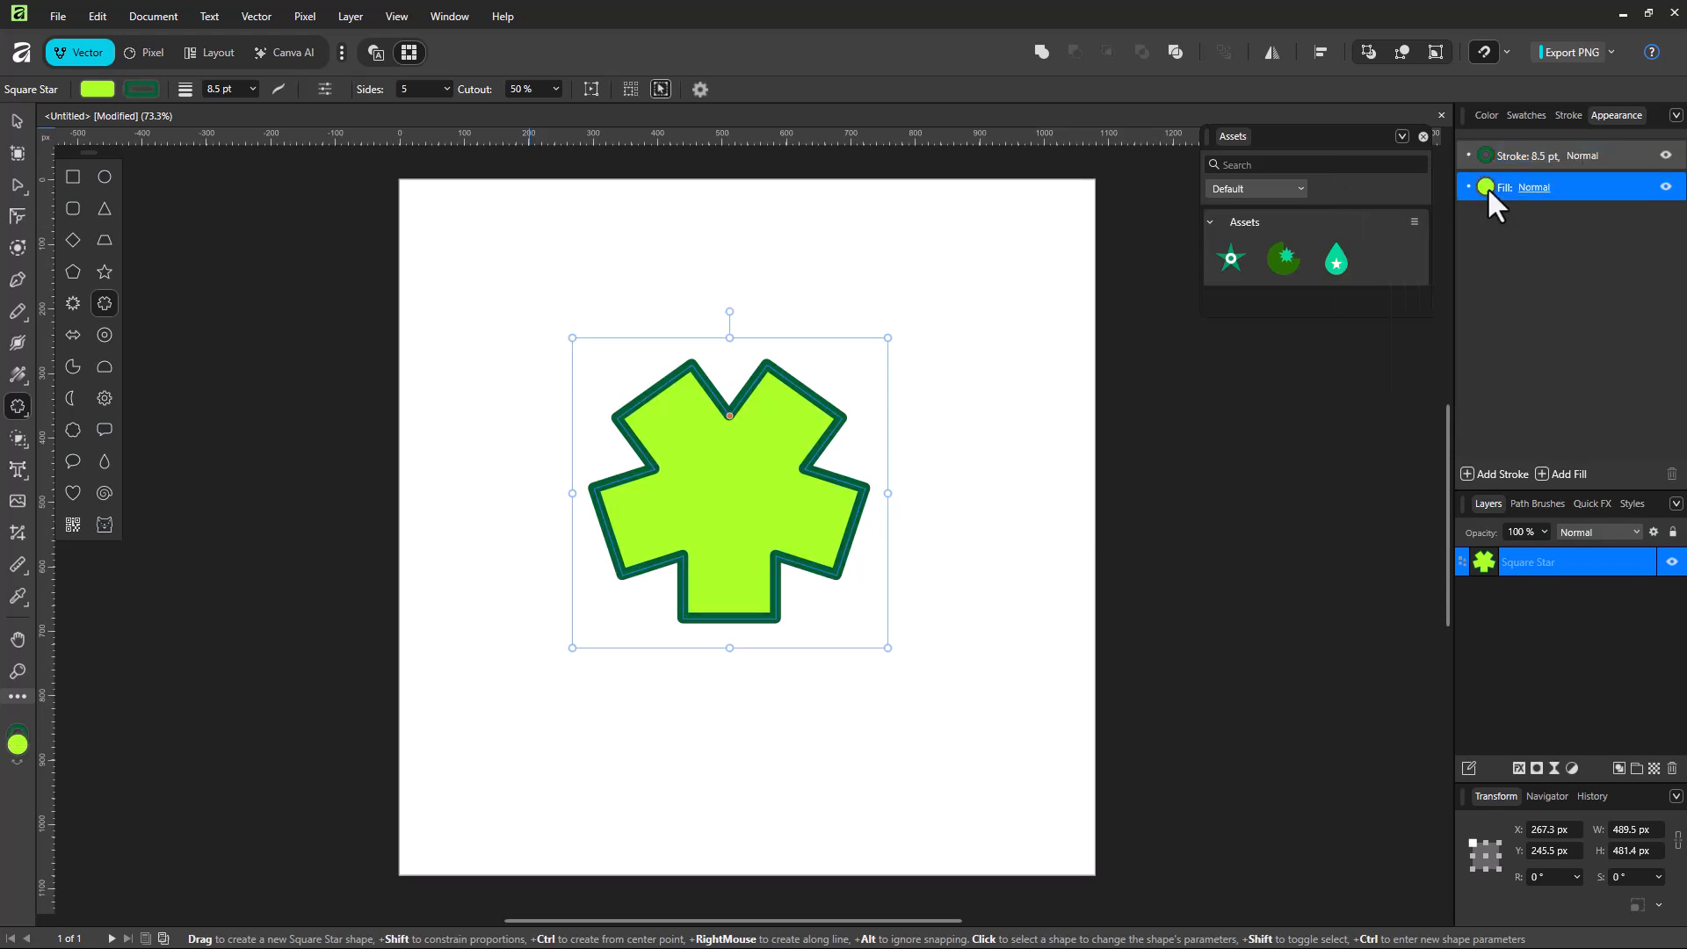
left_click(1484, 187)
mouse_move(1547, 285)
left_mouse_down()
mouse_move(1507, 285)
mouse_move(1542, 290)
left_mouse_up()
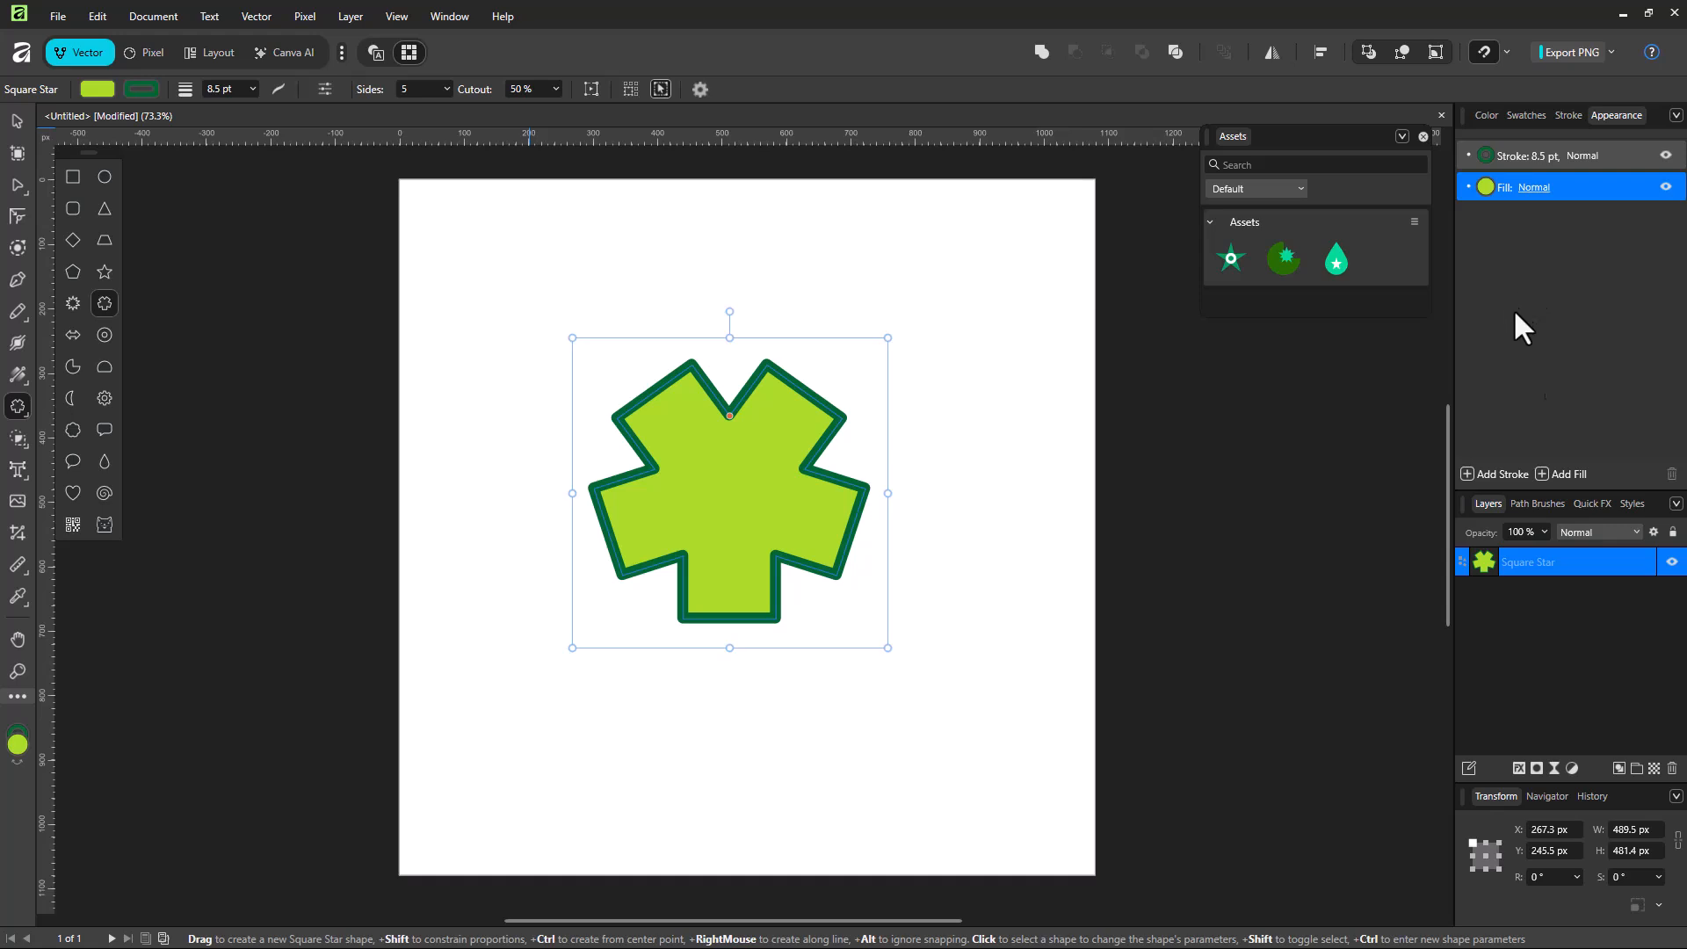
Step: Add a second stroke to the star in dark red, 22.7 pt wide, with a dashed line style
left_click(1465, 473)
left_click(1516, 156)
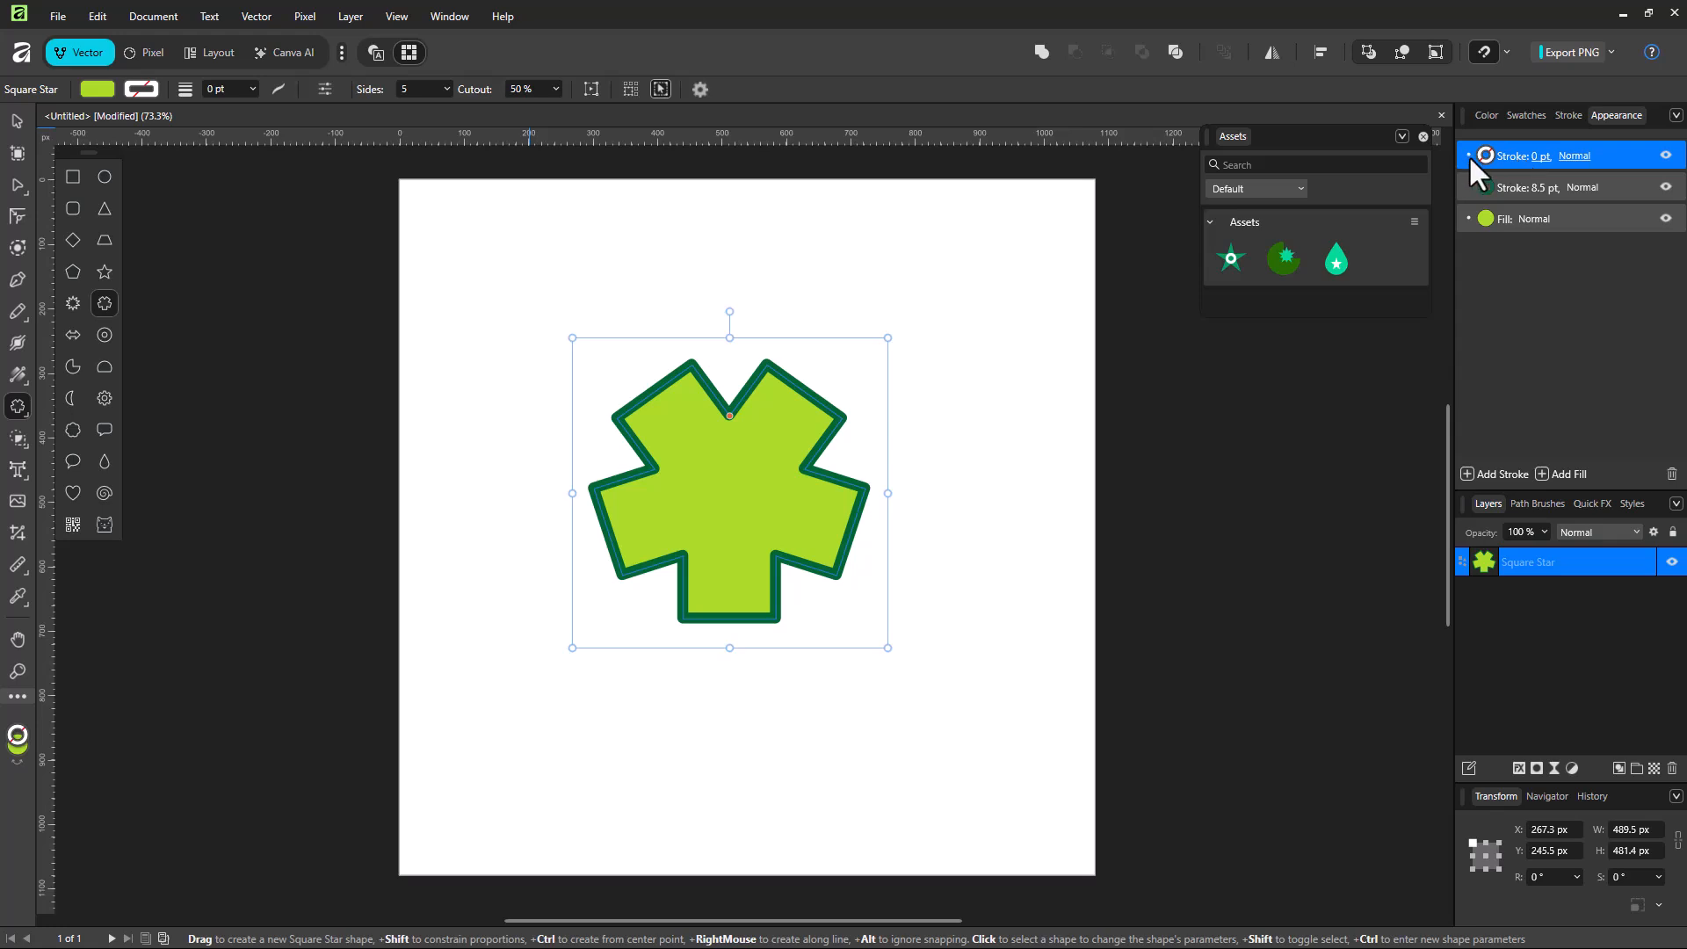
left_click(1485, 156)
left_click_drag(1399, 228, 1446, 229)
left_click(1540, 156)
left_click_drag(1496, 202, 1553, 202)
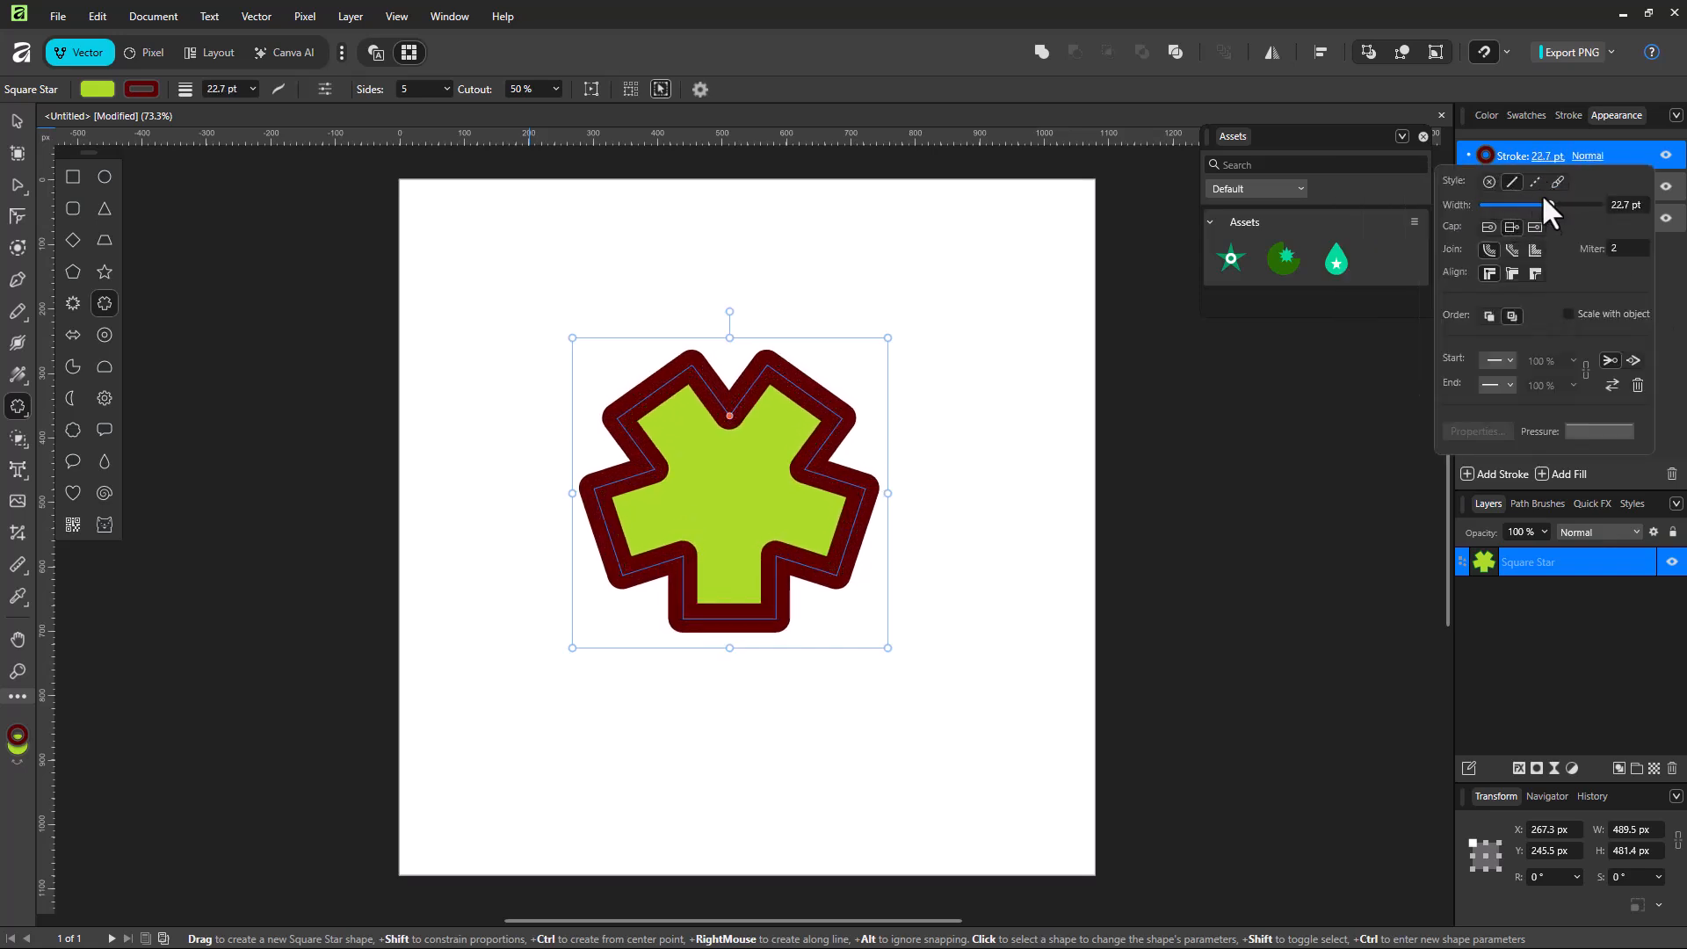
left_click(1536, 182)
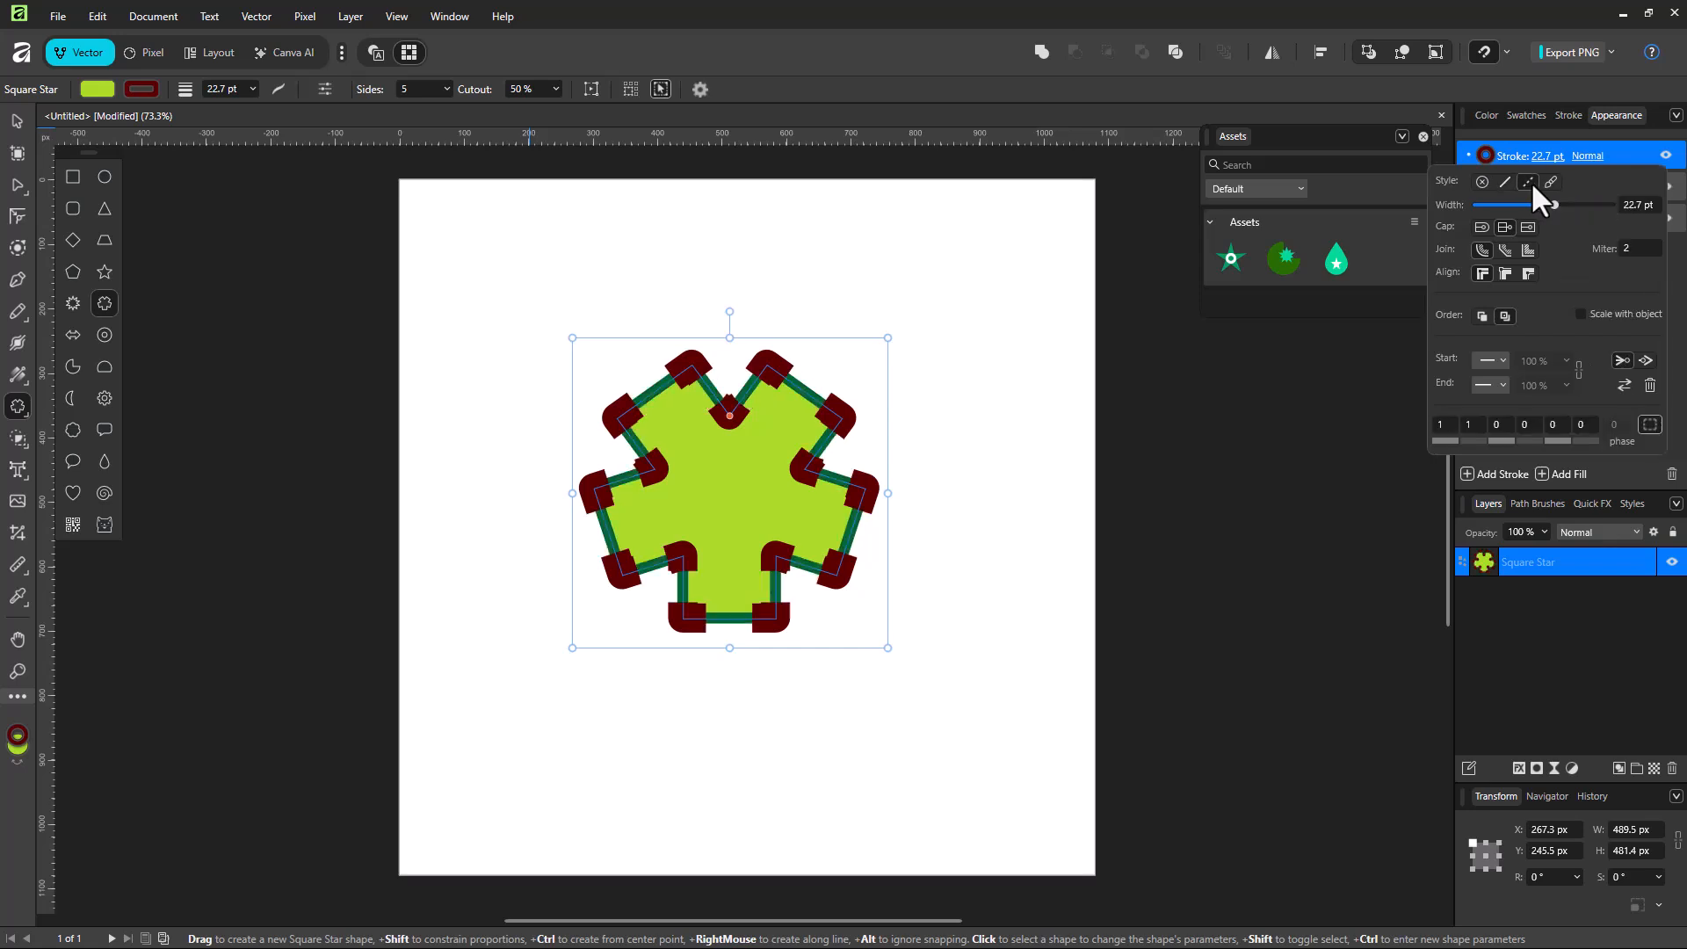
Step: Try a bevel join and the inside and outside alignments on the dashed stroke, returning to round join and centre alignment
left_click(1510, 250)
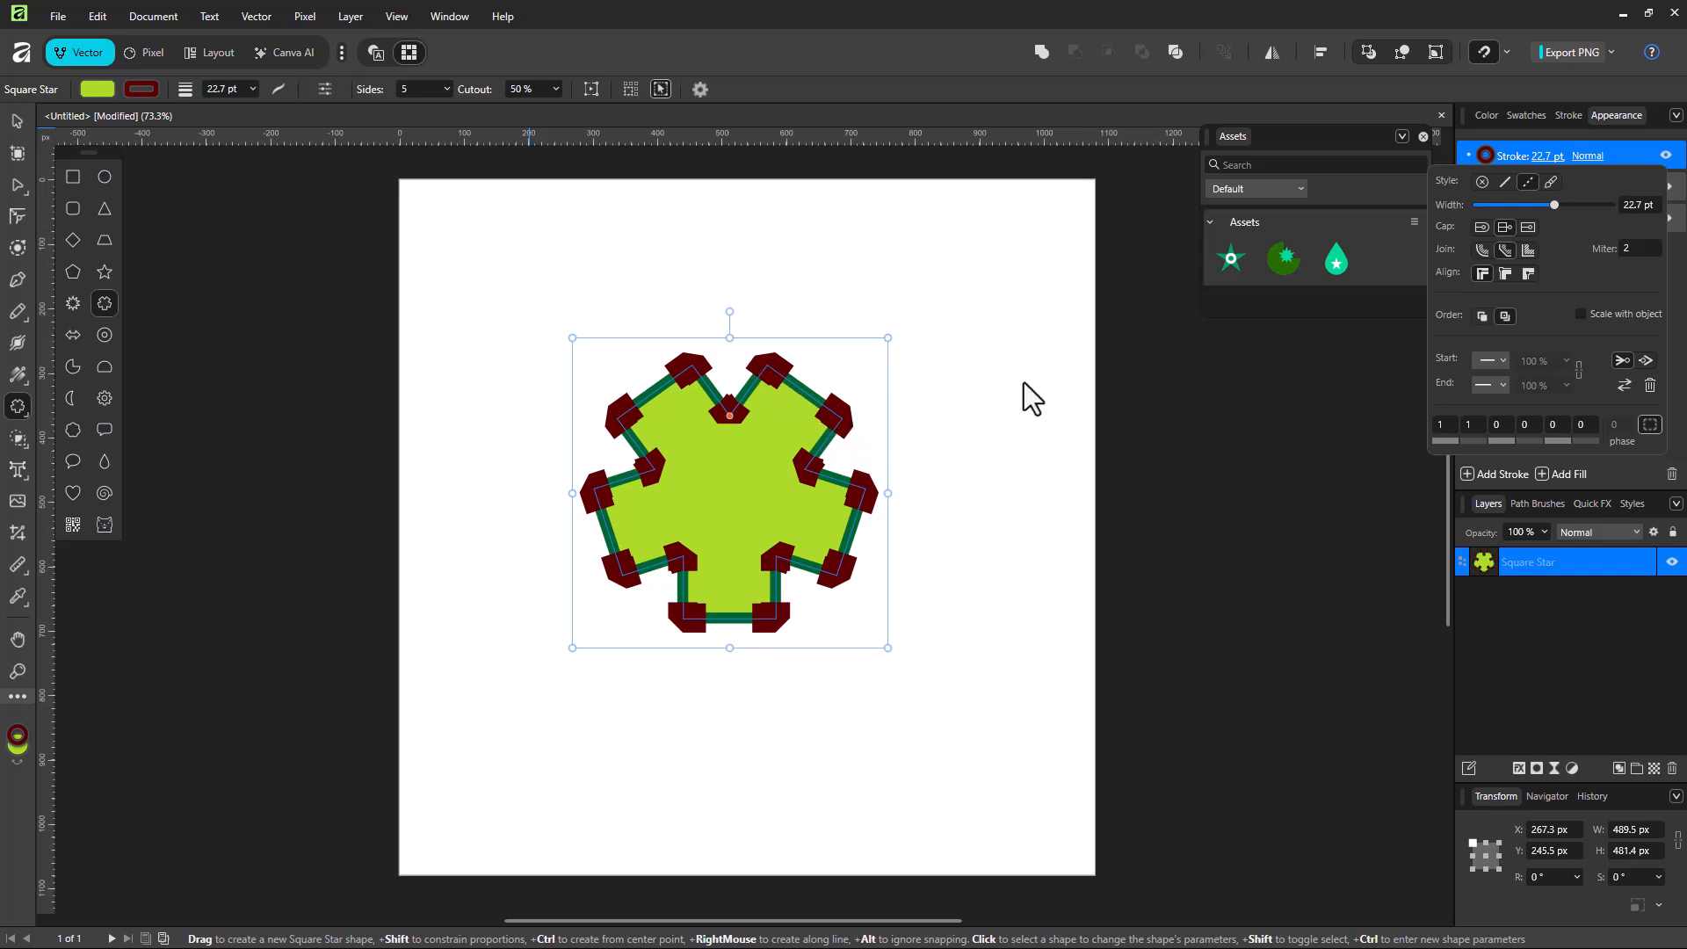
left_click(1505, 275)
left_click(1527, 273)
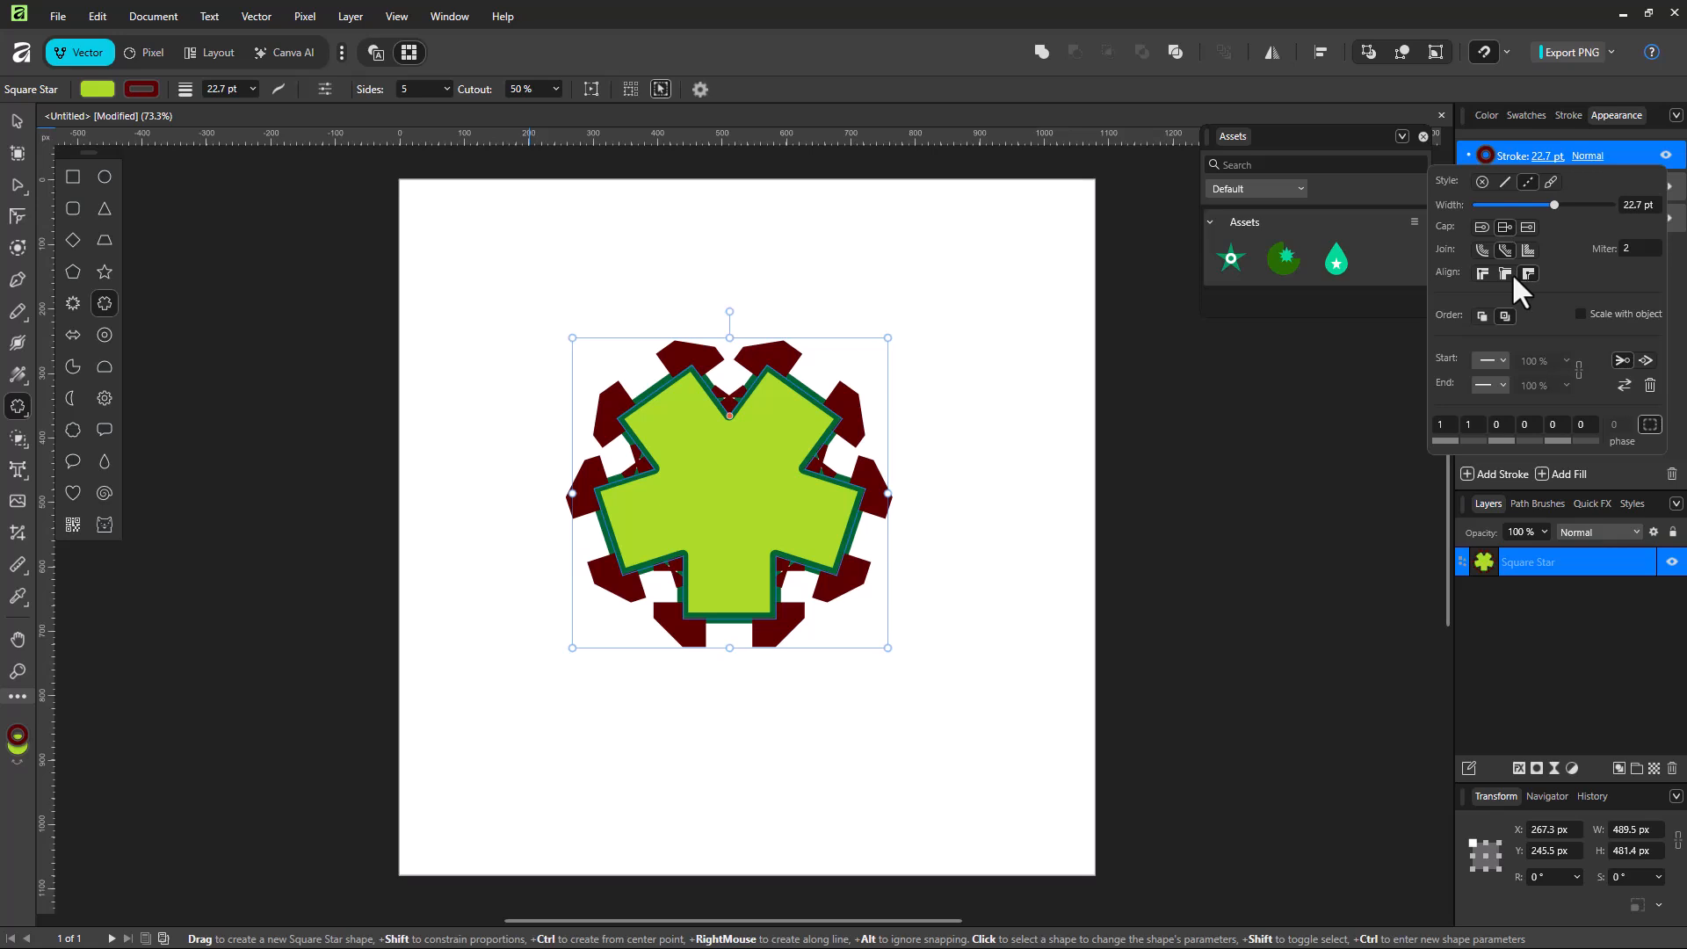
left_click(1511, 274)
left_click(1483, 274)
left_click(1481, 251)
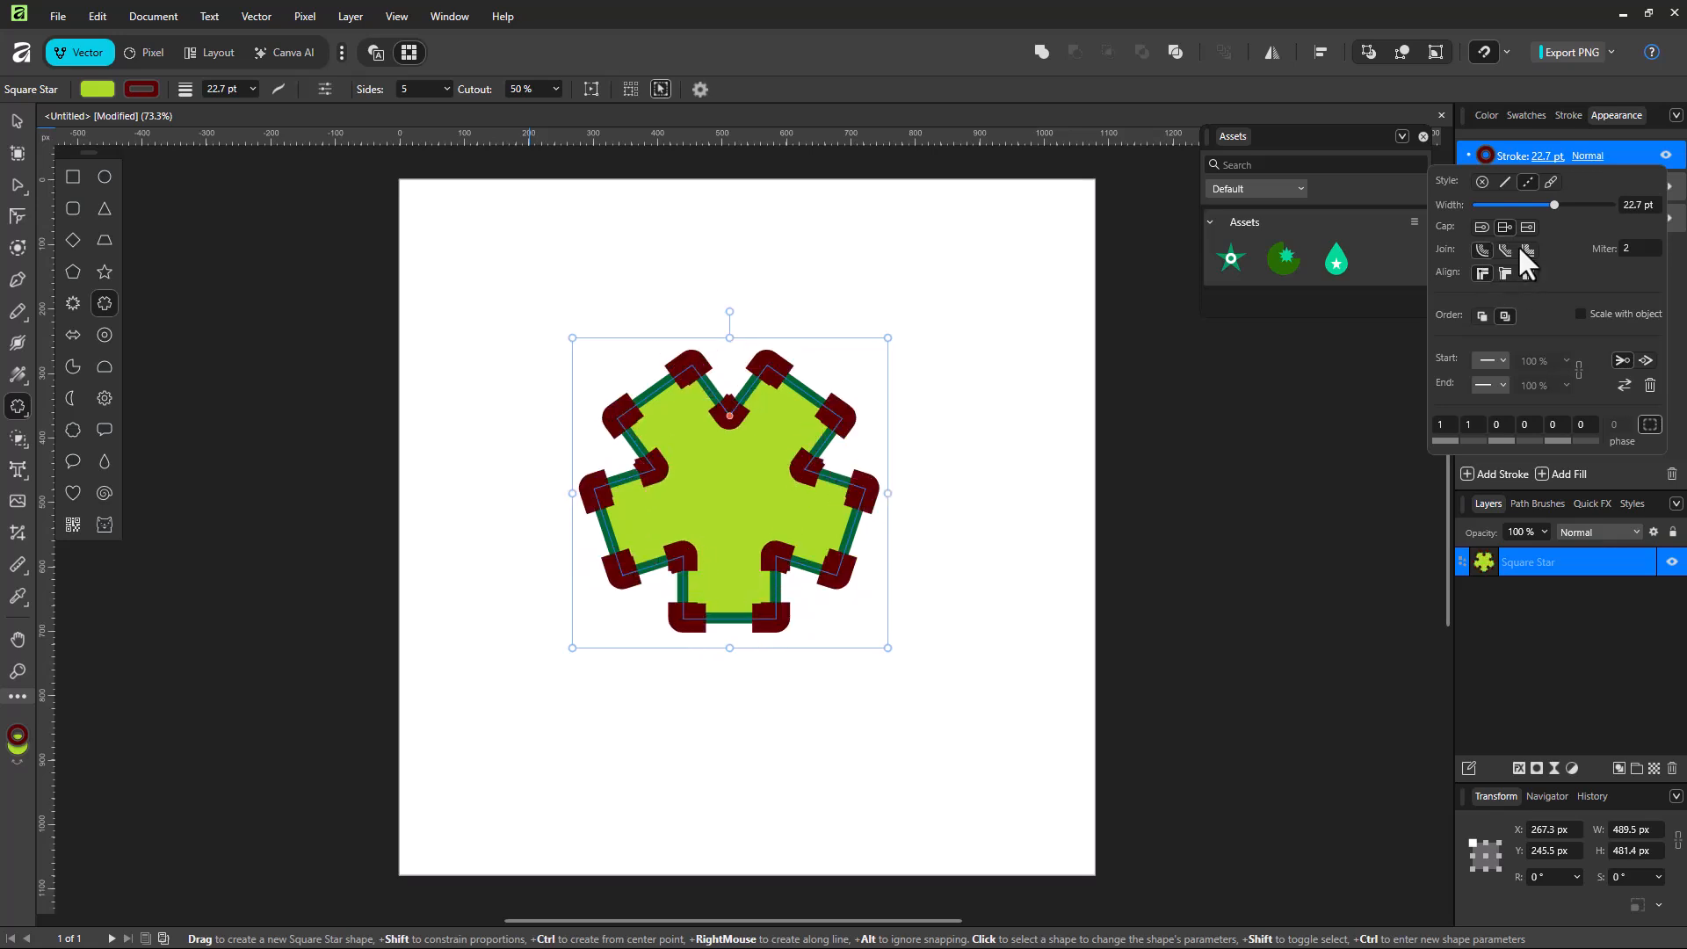
Step: Give the dashed dark red stroke round caps and reduce its width to 16 pt
left_click(1481, 228)
left_click_drag(1543, 209, 1544, 209)
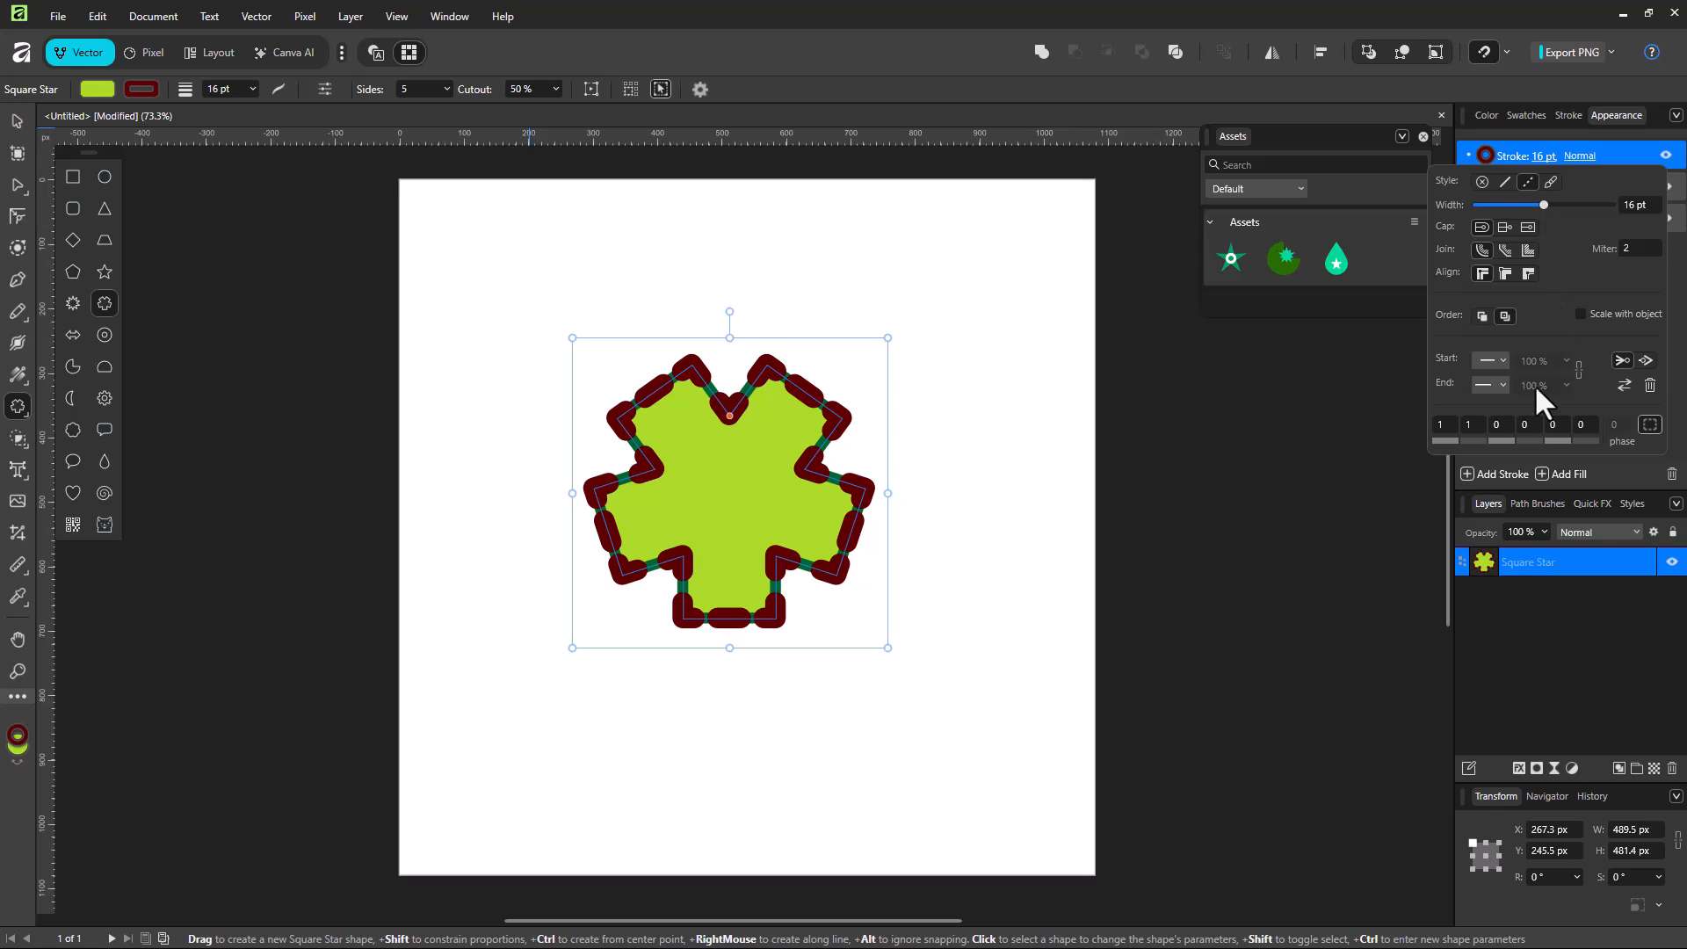
Step: Try gap values of 0 and 0.05 in the dashed stroke's pattern
left_click(1465, 424)
type("0")
left_click(1443, 424)
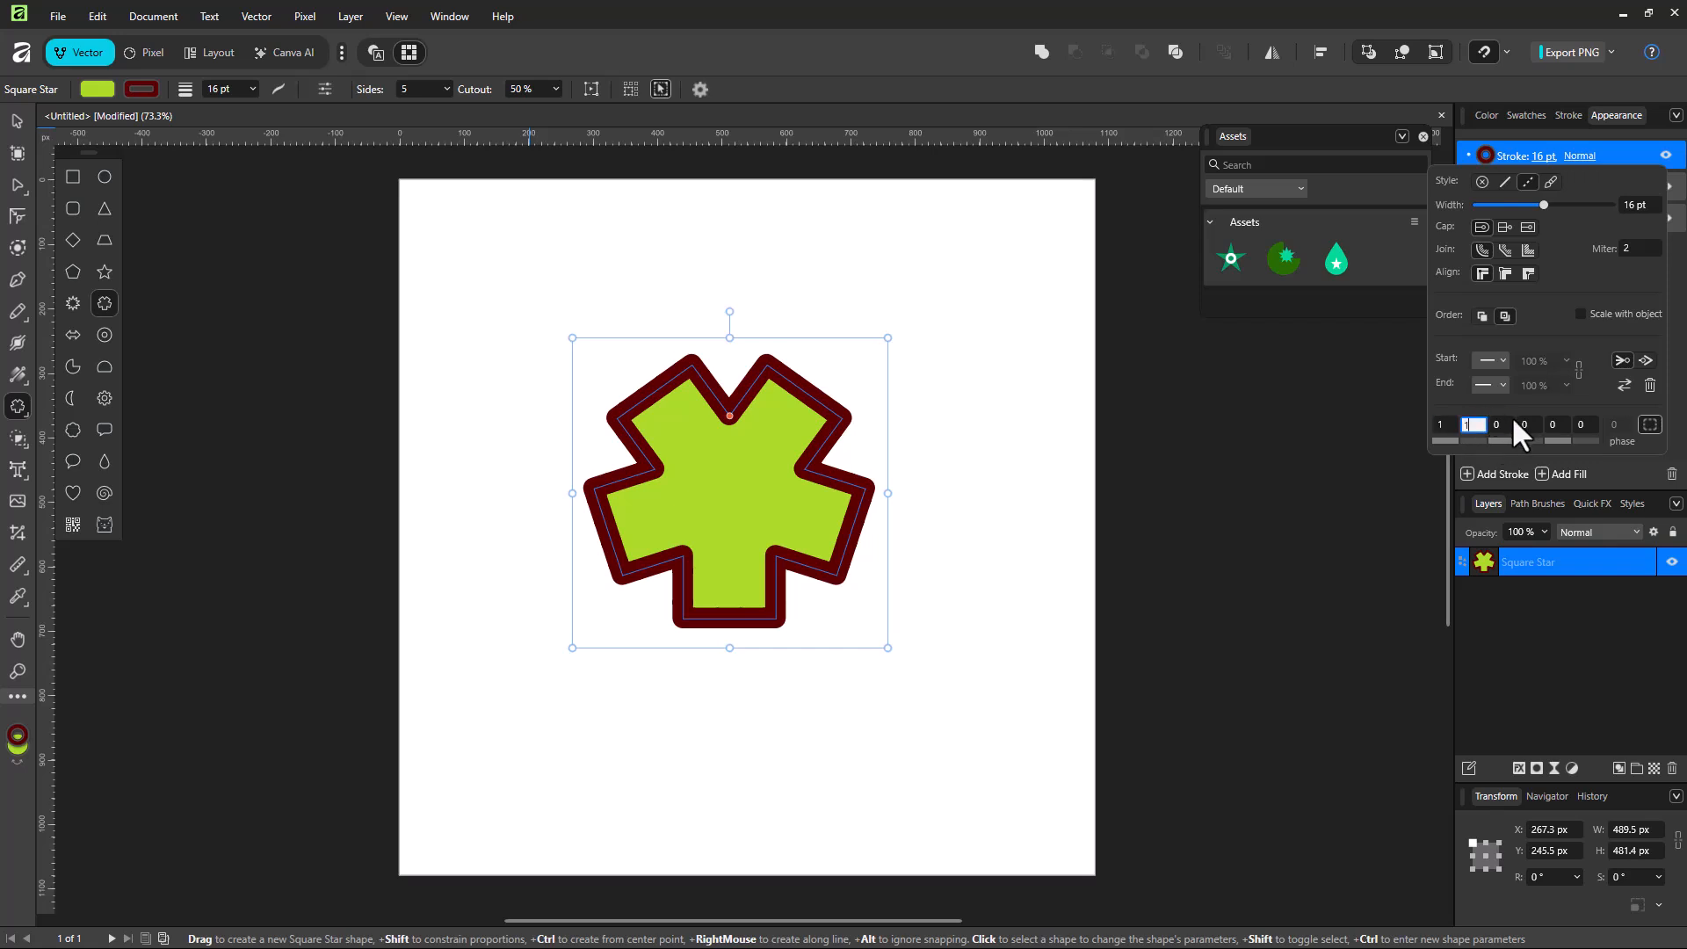
key("Return")
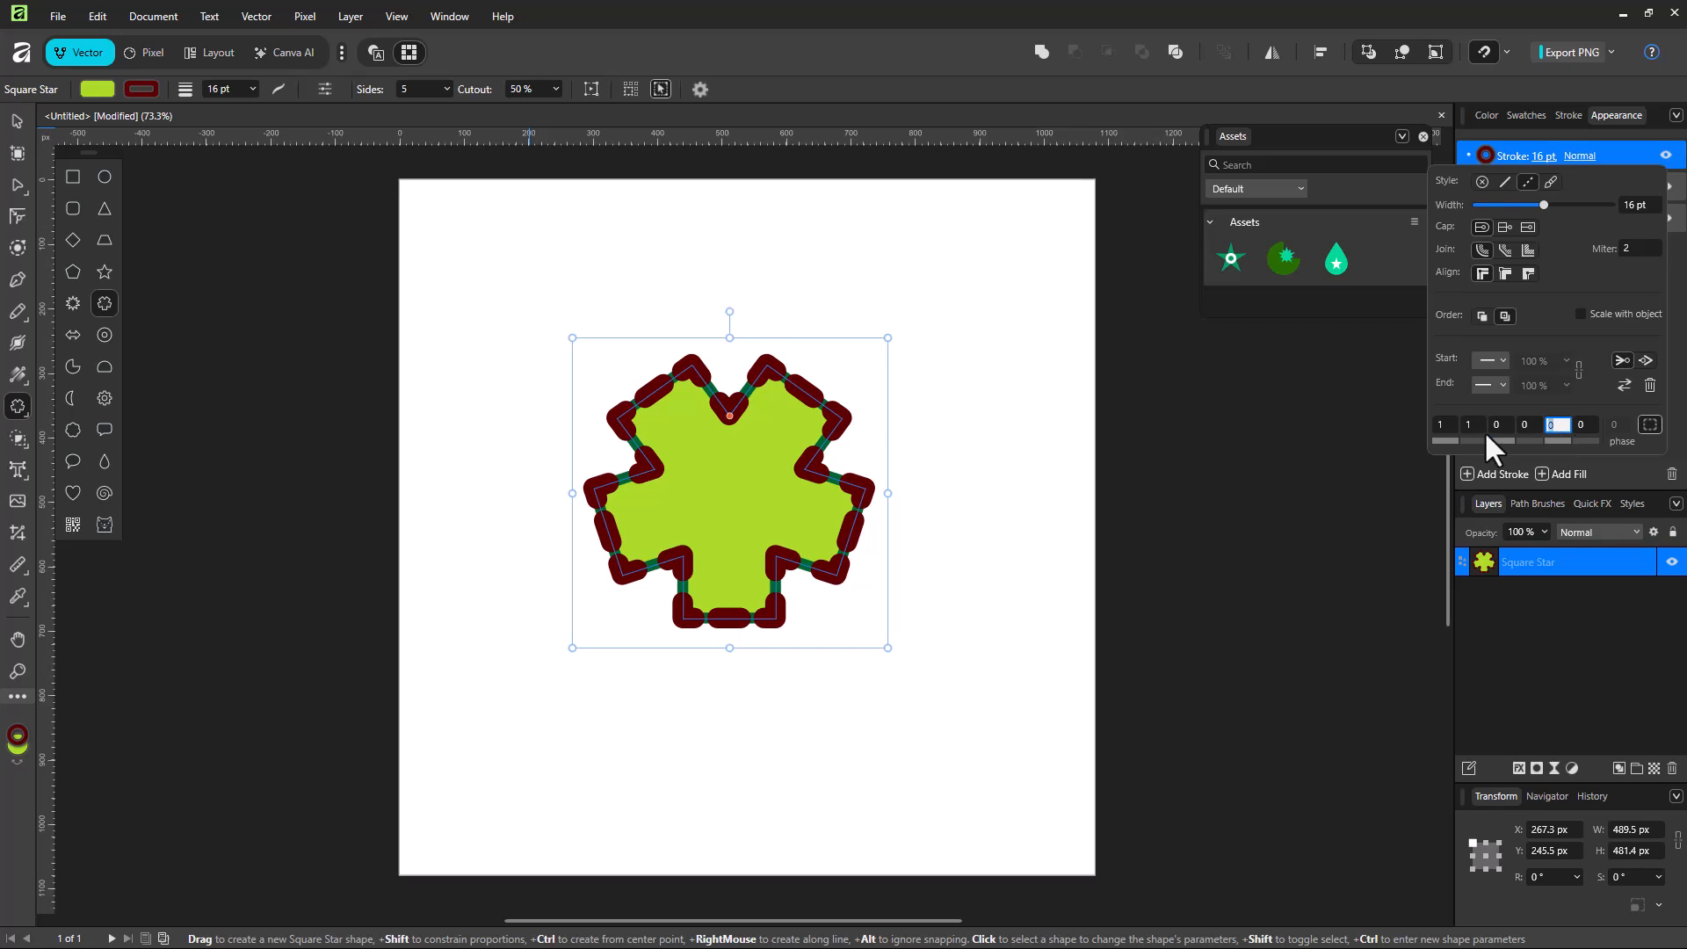
left_click(1477, 426)
type("0.05")
key("Return")
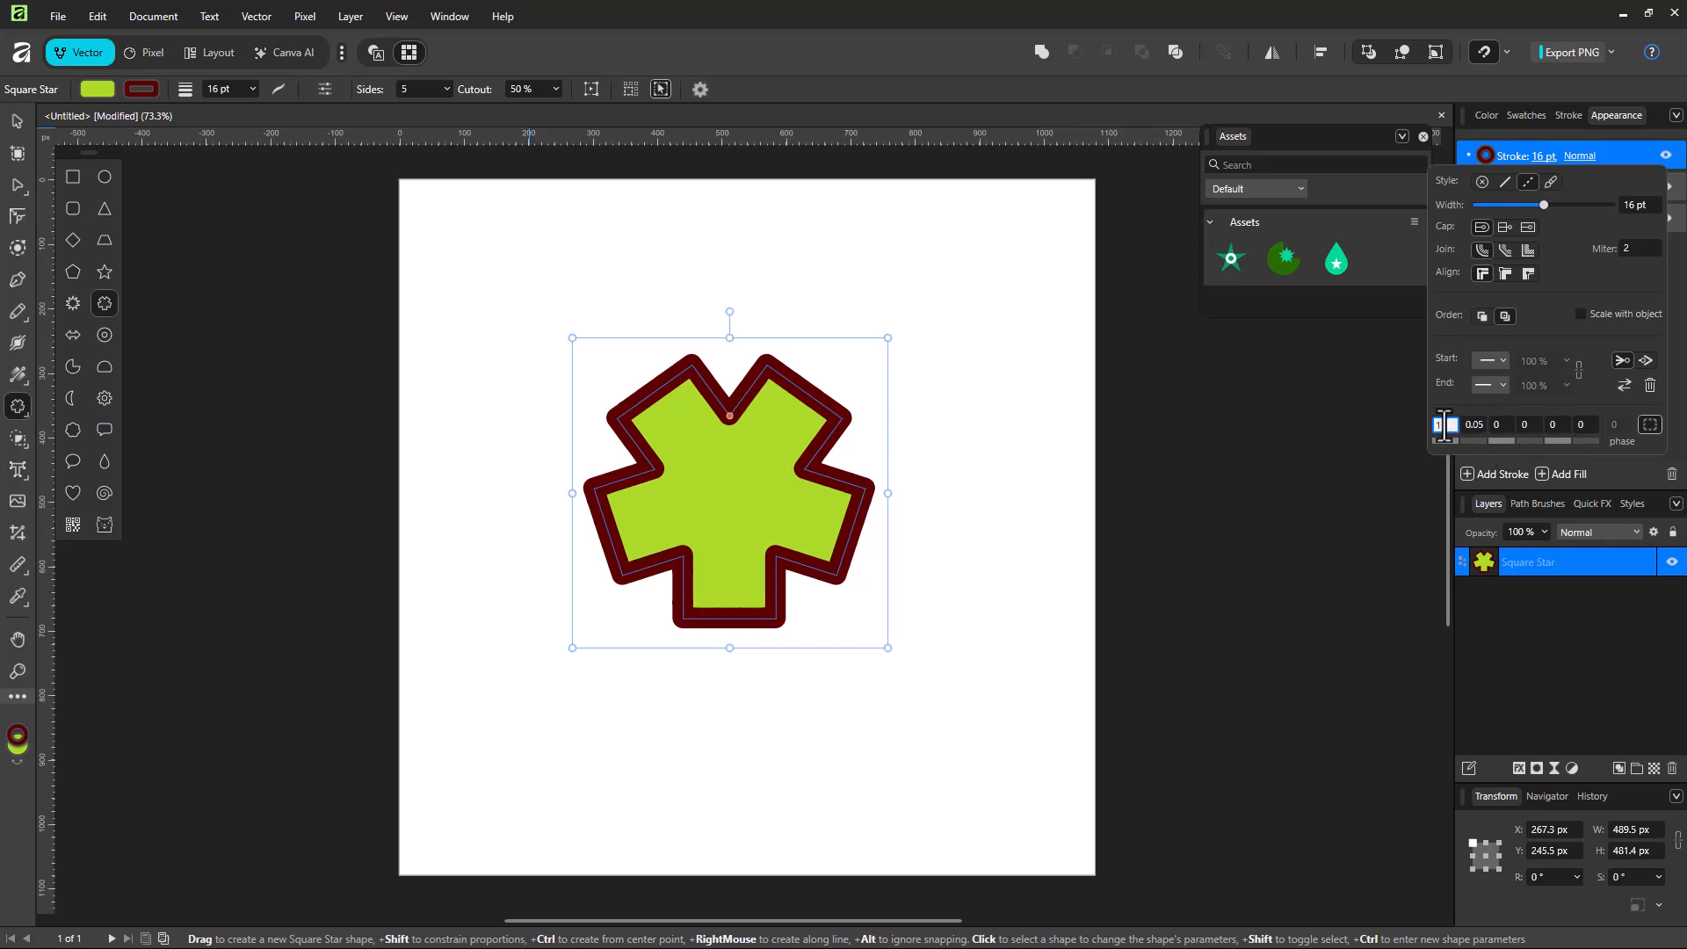
Step: Set the dashed stroke's pattern to a first dash of 0, a gap of 1 and a second dash of 1
type("0")
left_click(1477, 426)
type("1")
left_click(1503, 425)
type("1")
left_click(1529, 425)
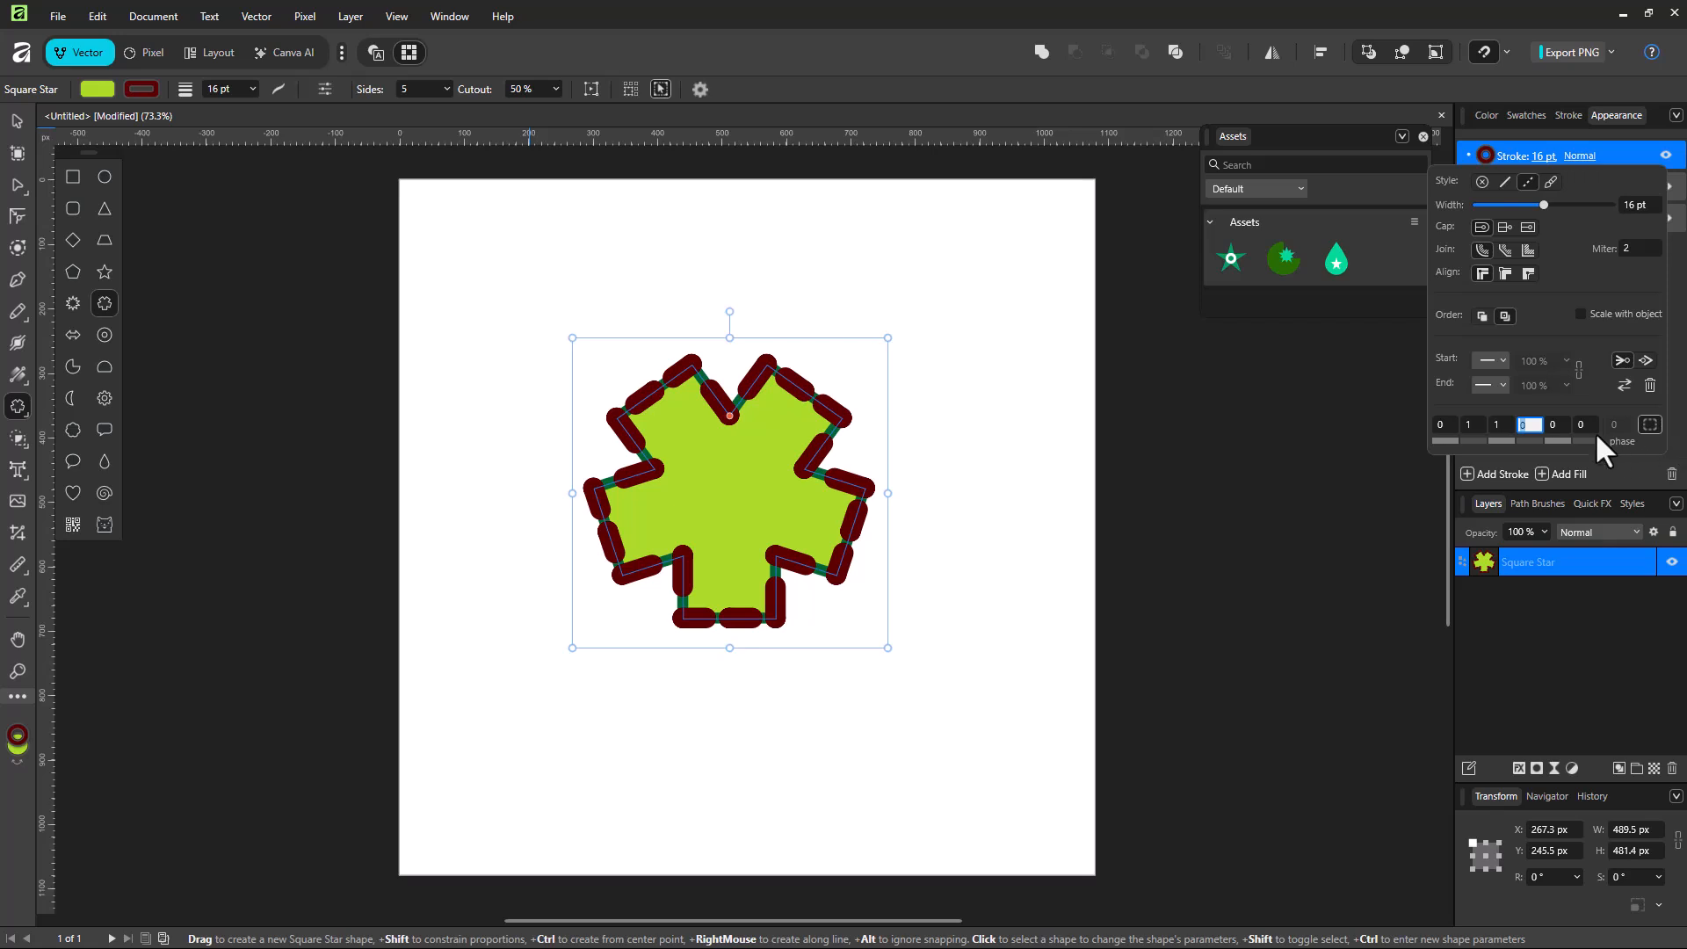
Step: Set the 16 pt dark red stroke's blend mode to Color Dodge
left_click(1607, 153)
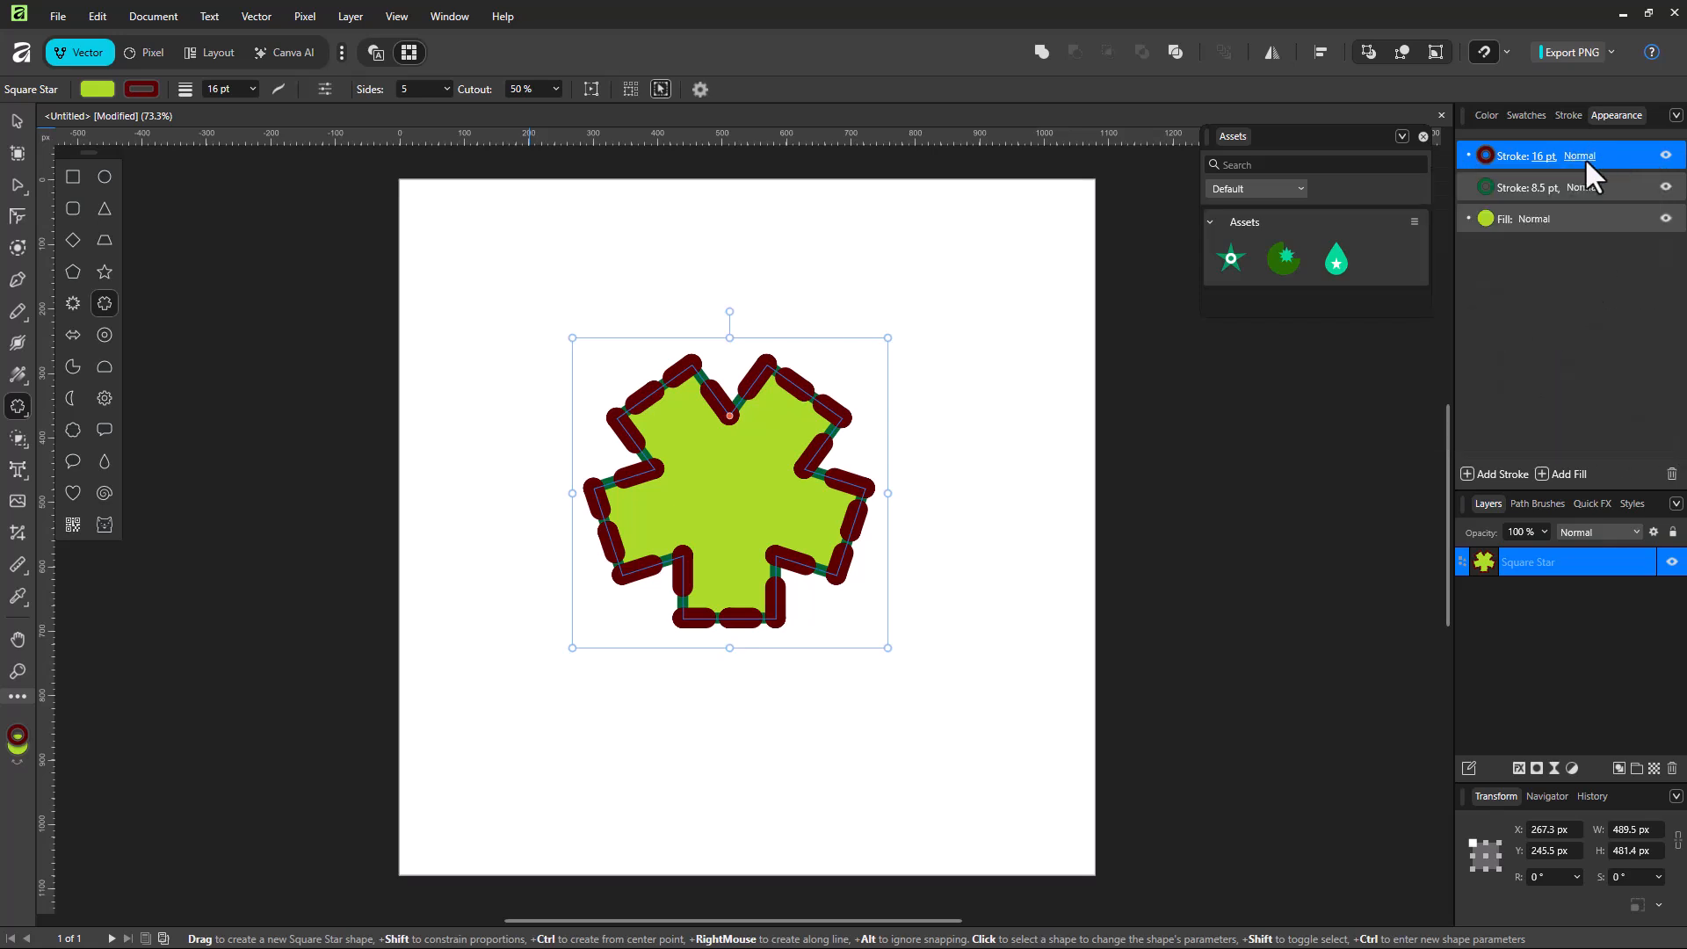
left_click(1583, 155)
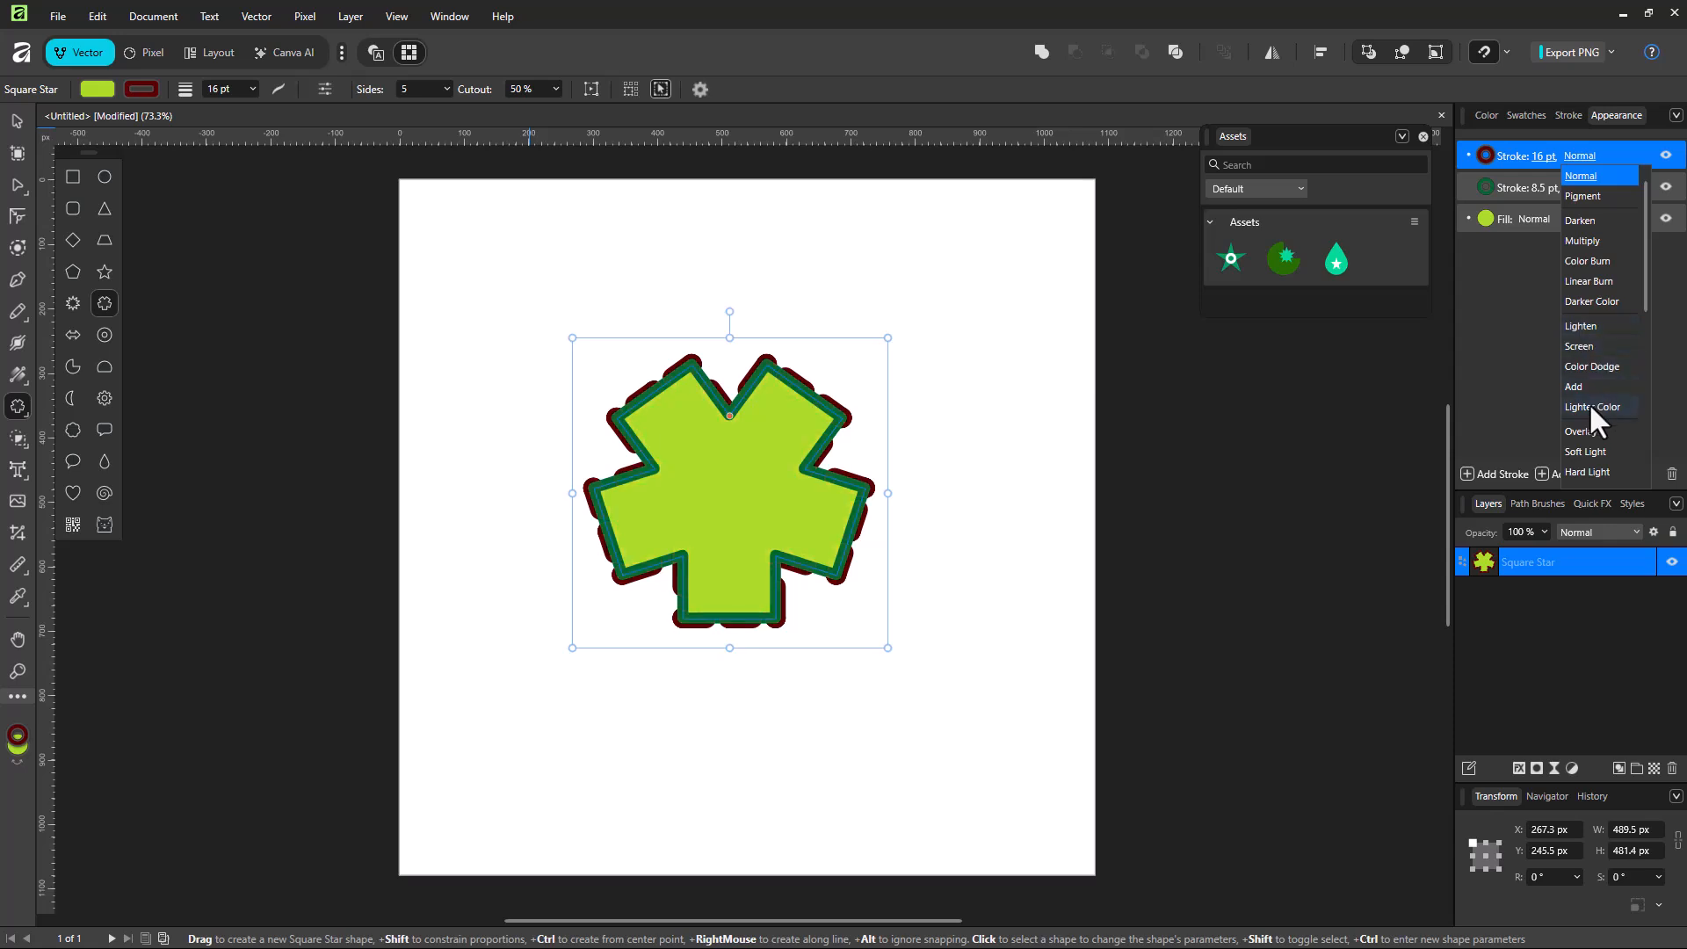
left_click(1595, 371)
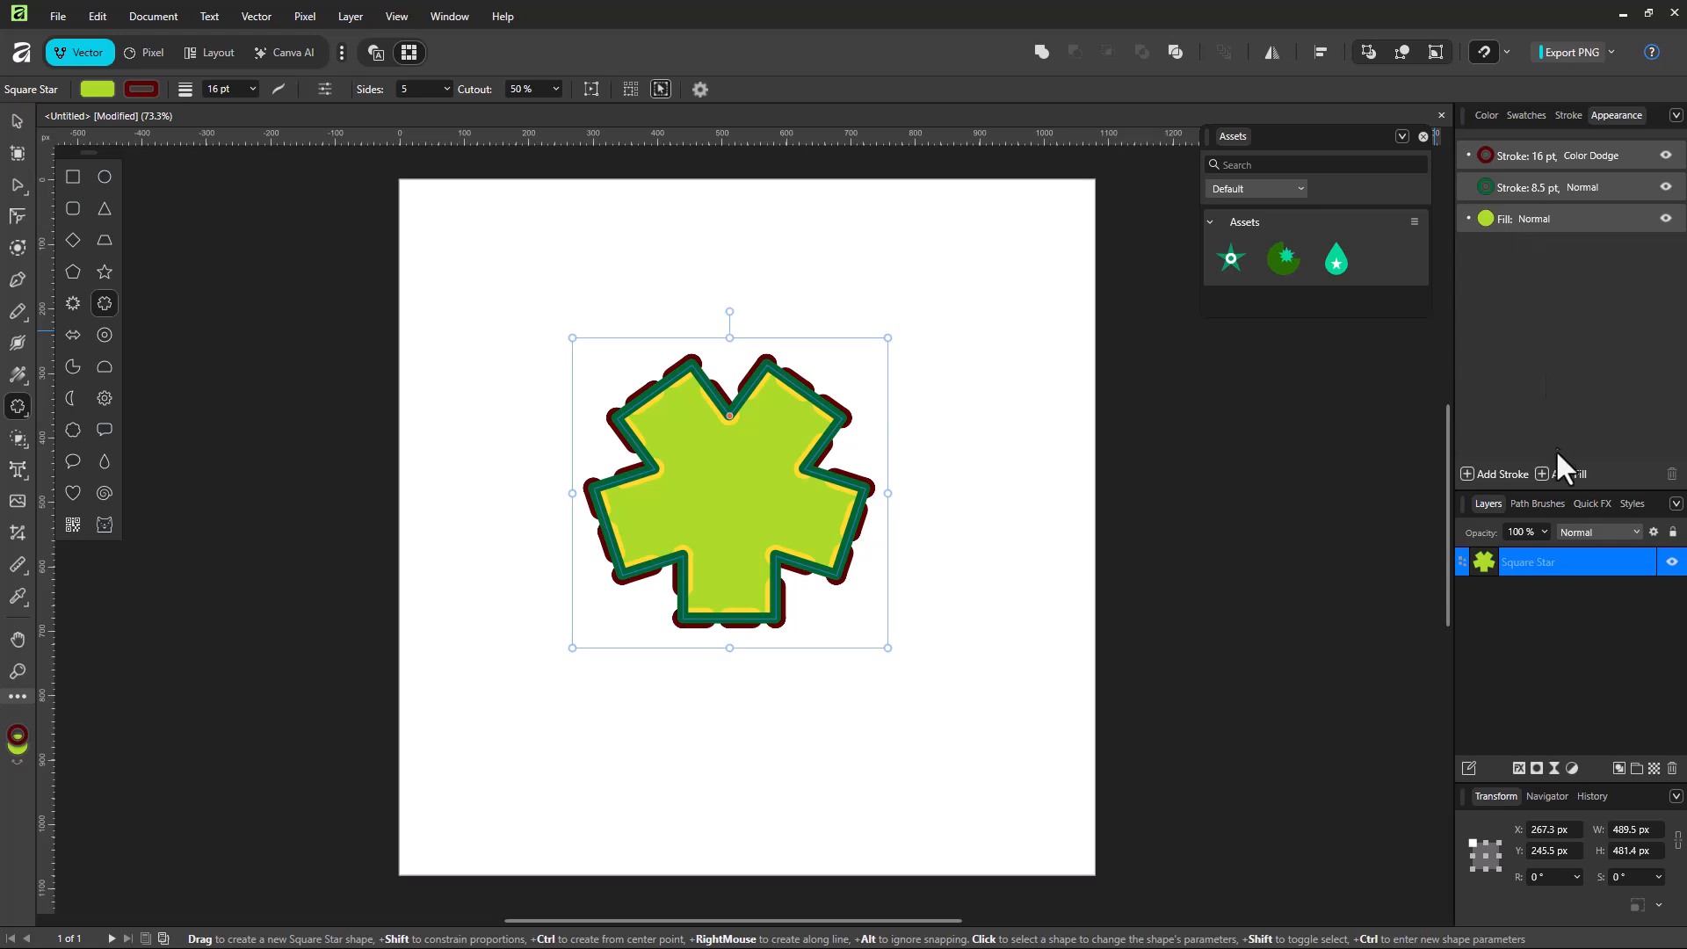
Step: Add a second fill to the star and colour it brown with RGB 136, 68, 0
left_click(1543, 475)
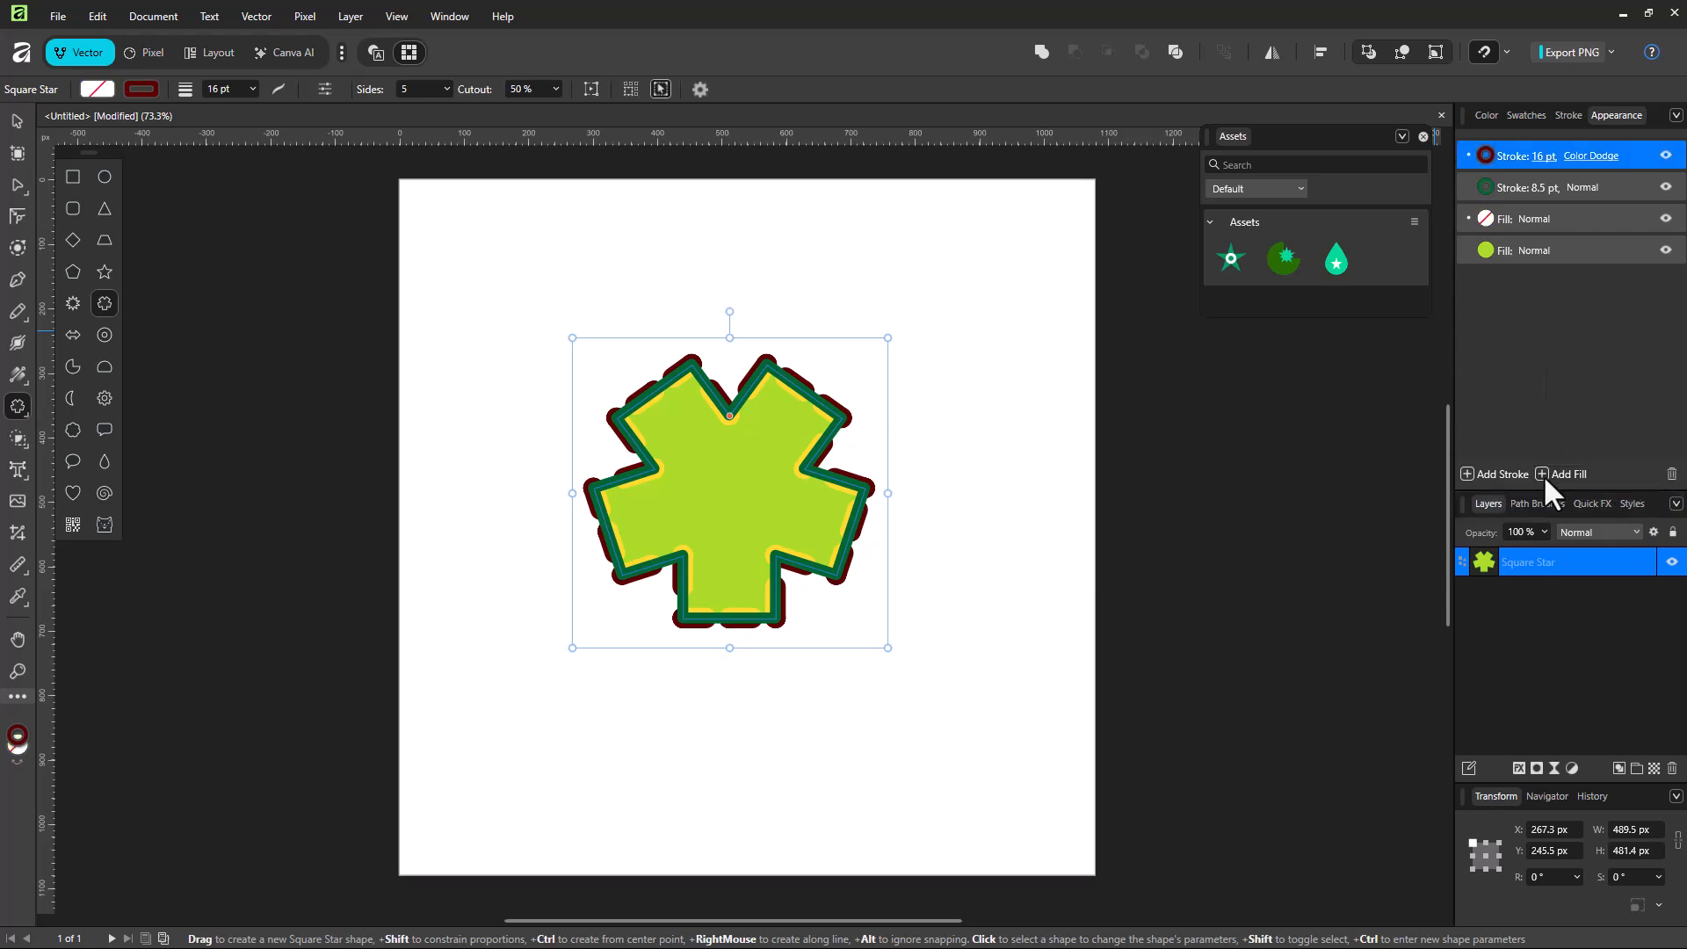
left_click(1528, 222)
left_click(1486, 219)
left_click_drag(1380, 315, 1480, 298)
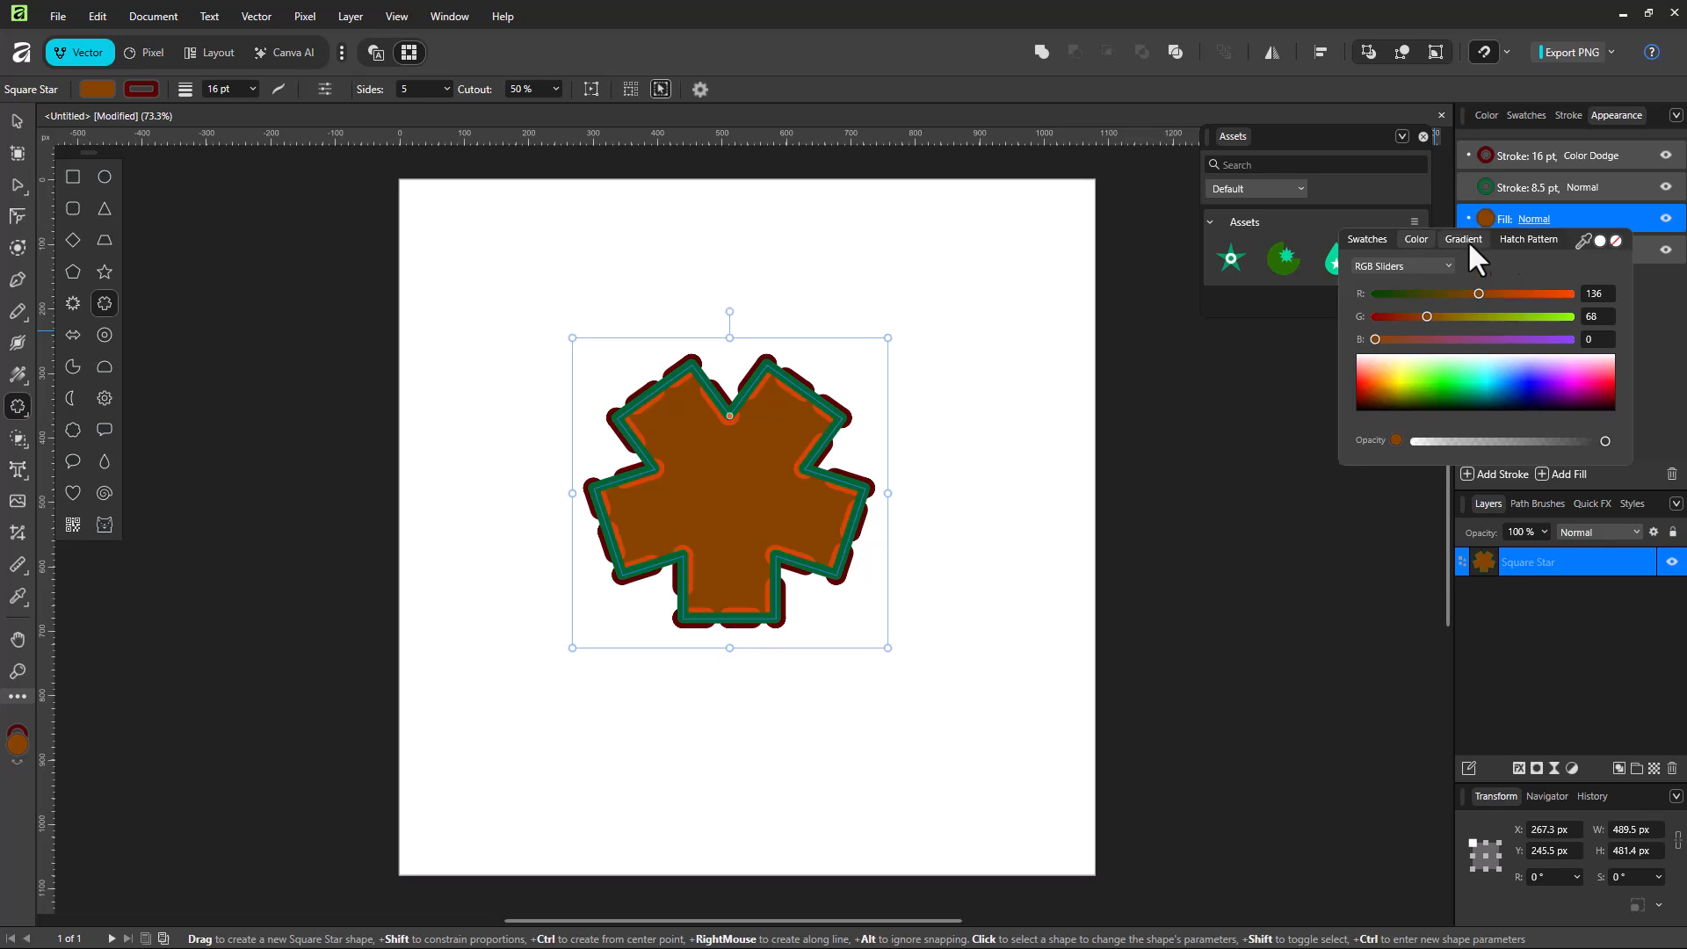
Step: Turn the brown fill into a white-to-brown linear gradient with two extra stops, one at 52 %, and blend it with Lighten
left_click(1468, 239)
left_click(1440, 283)
mouse_move(1515, 284)
left_mouse_down()
mouse_move(1474, 286)
mouse_move(1491, 284)
left_mouse_up()
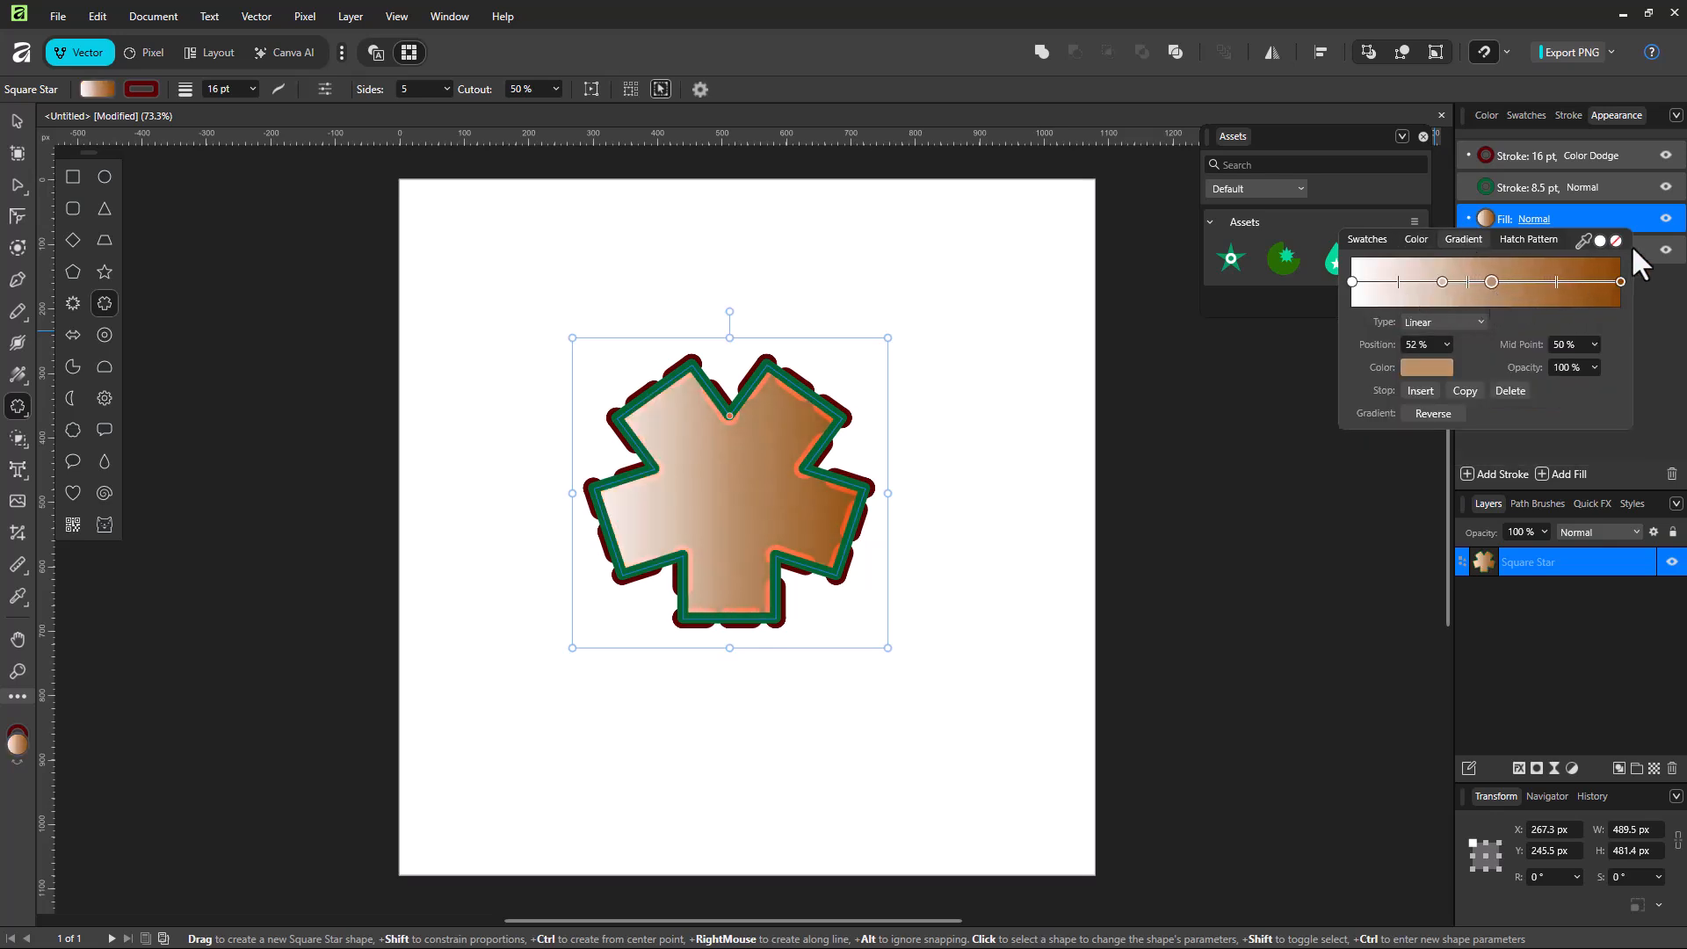
left_click(1536, 220)
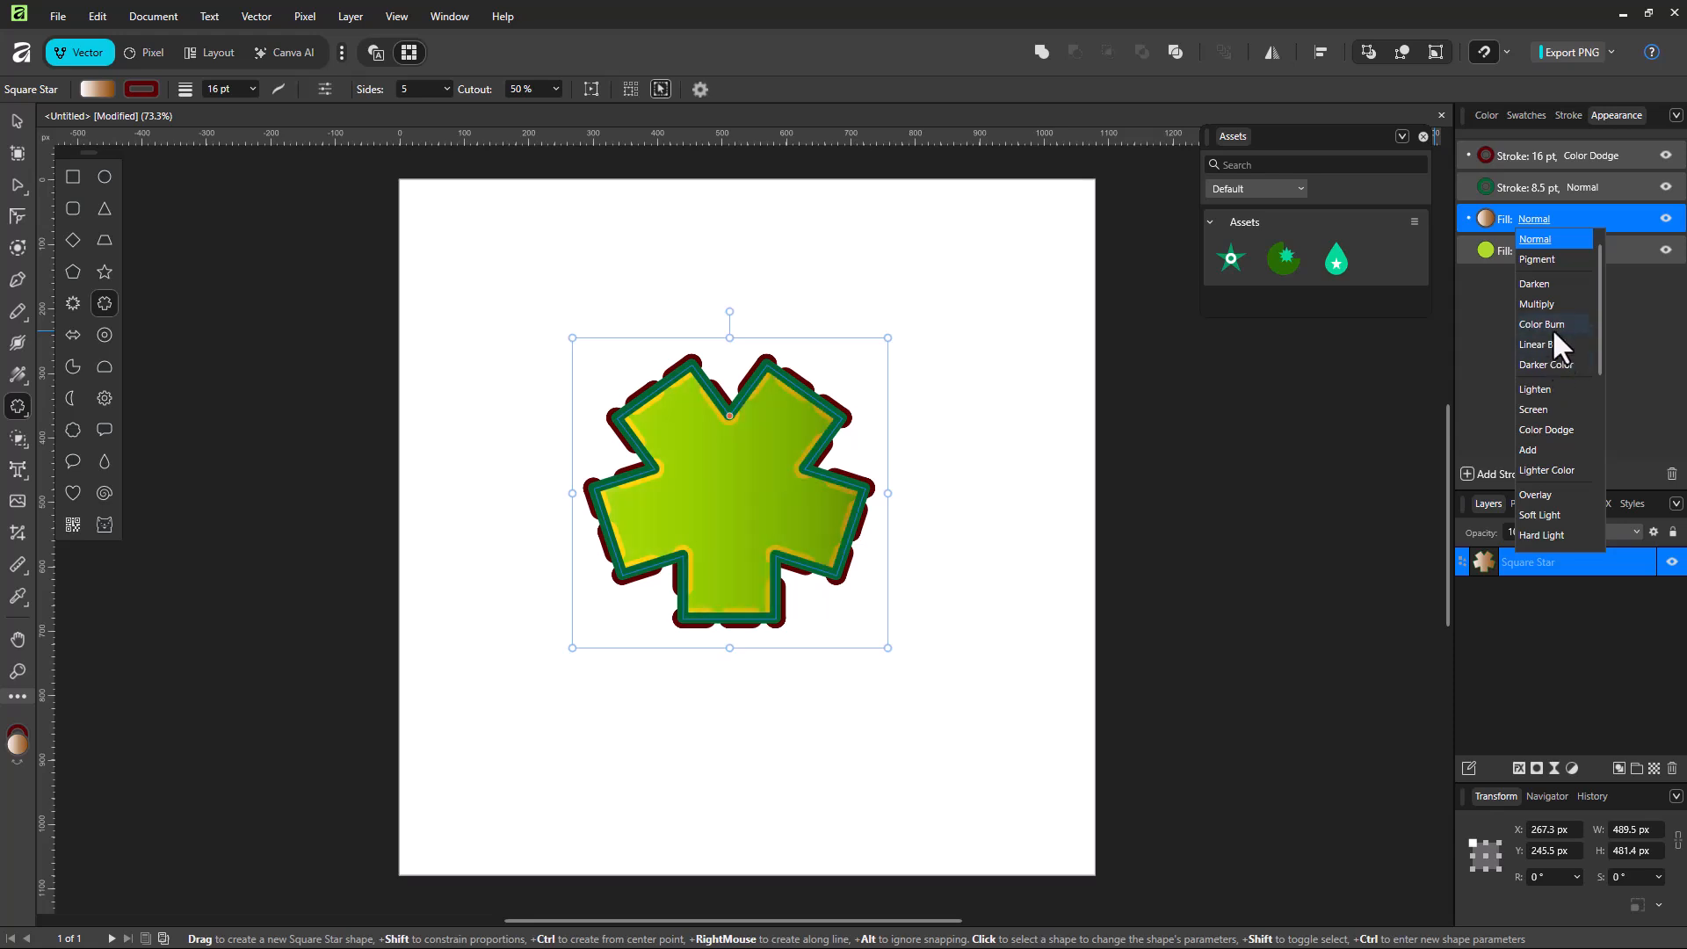
left_click(1547, 387)
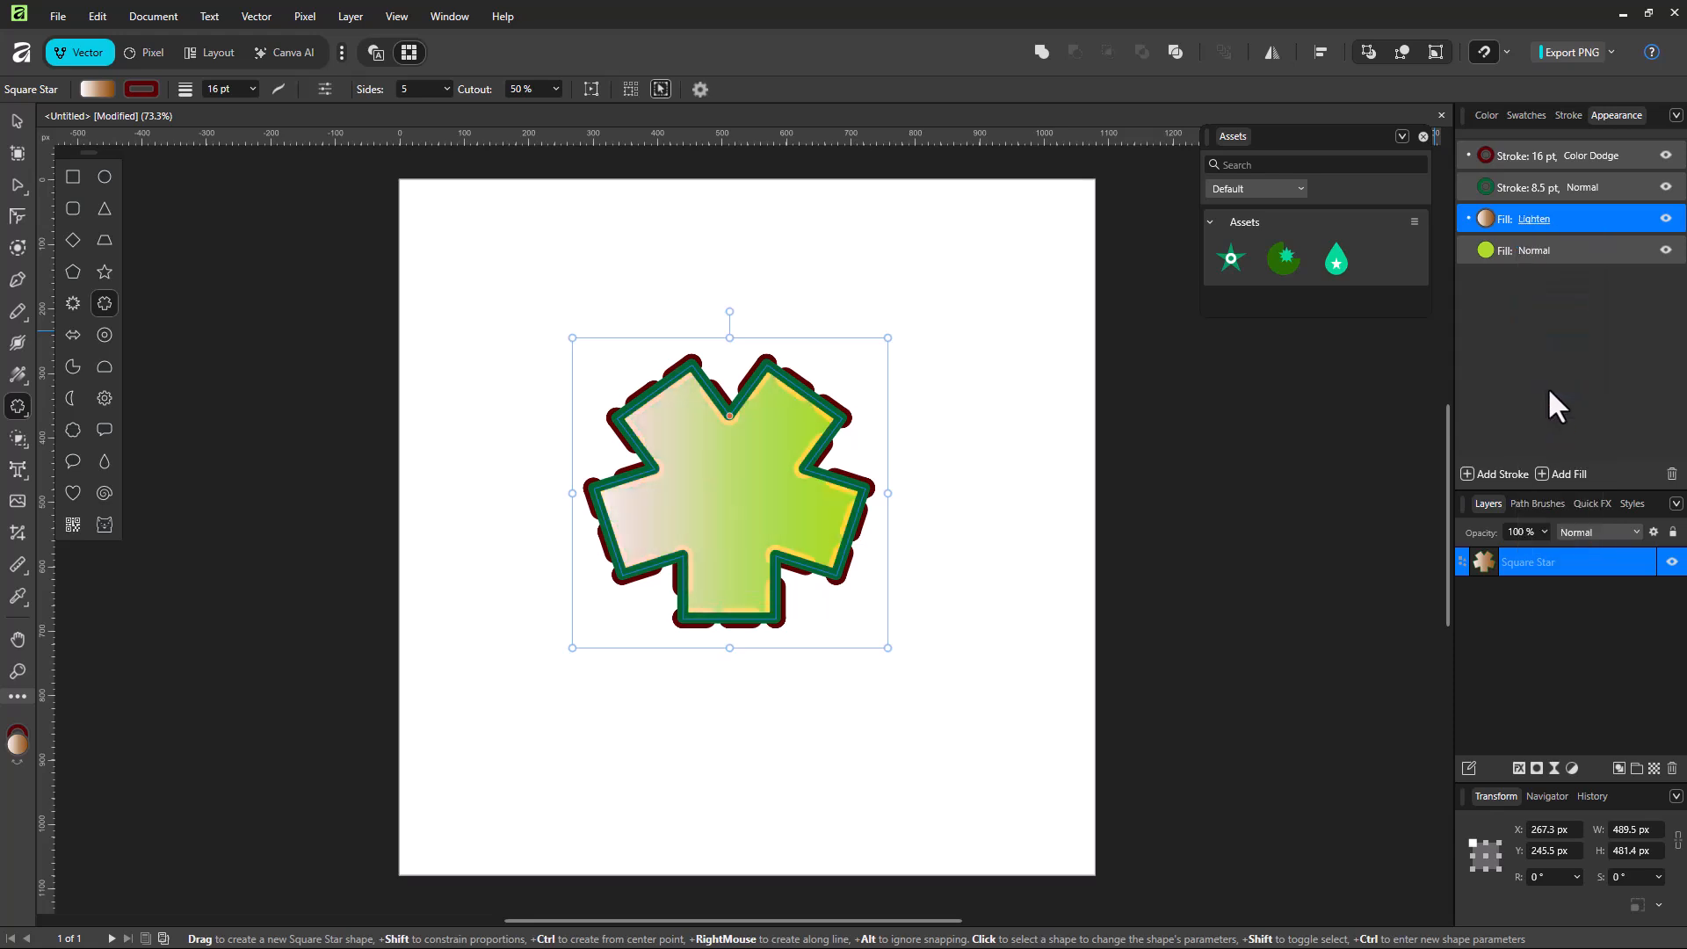
Step: Add a third fill to the star using a hatch pattern of single lines at 45°
left_click(1539, 471)
left_click(1486, 218)
left_click(1515, 241)
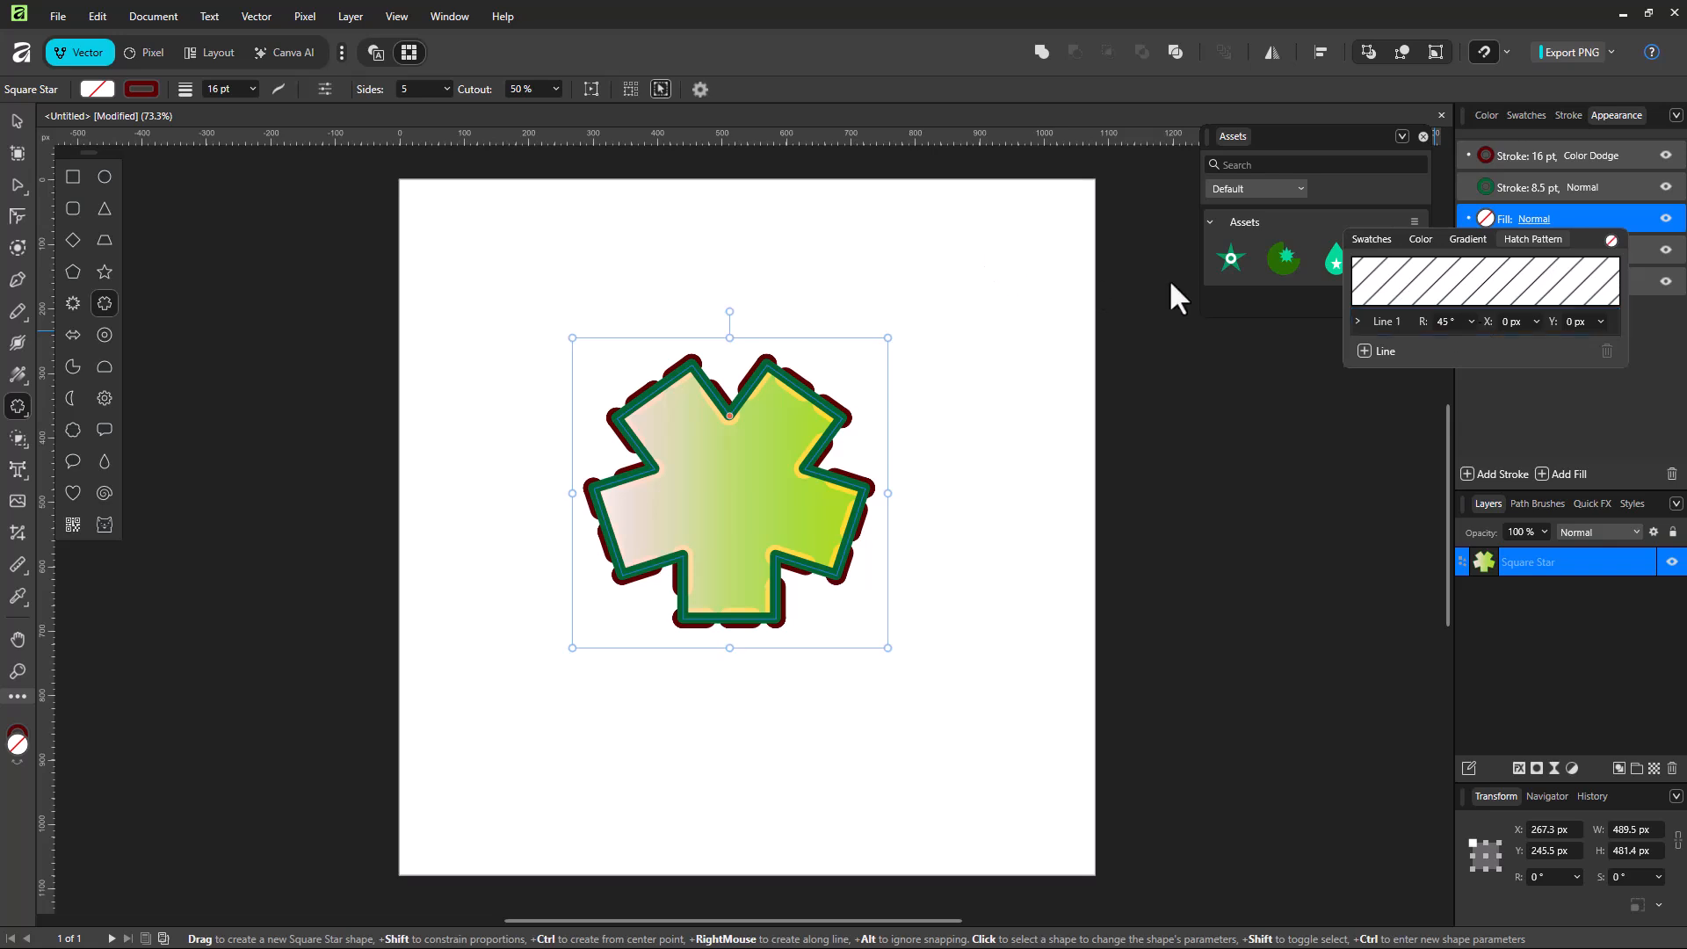
left_click(1483, 220)
left_click(1481, 222)
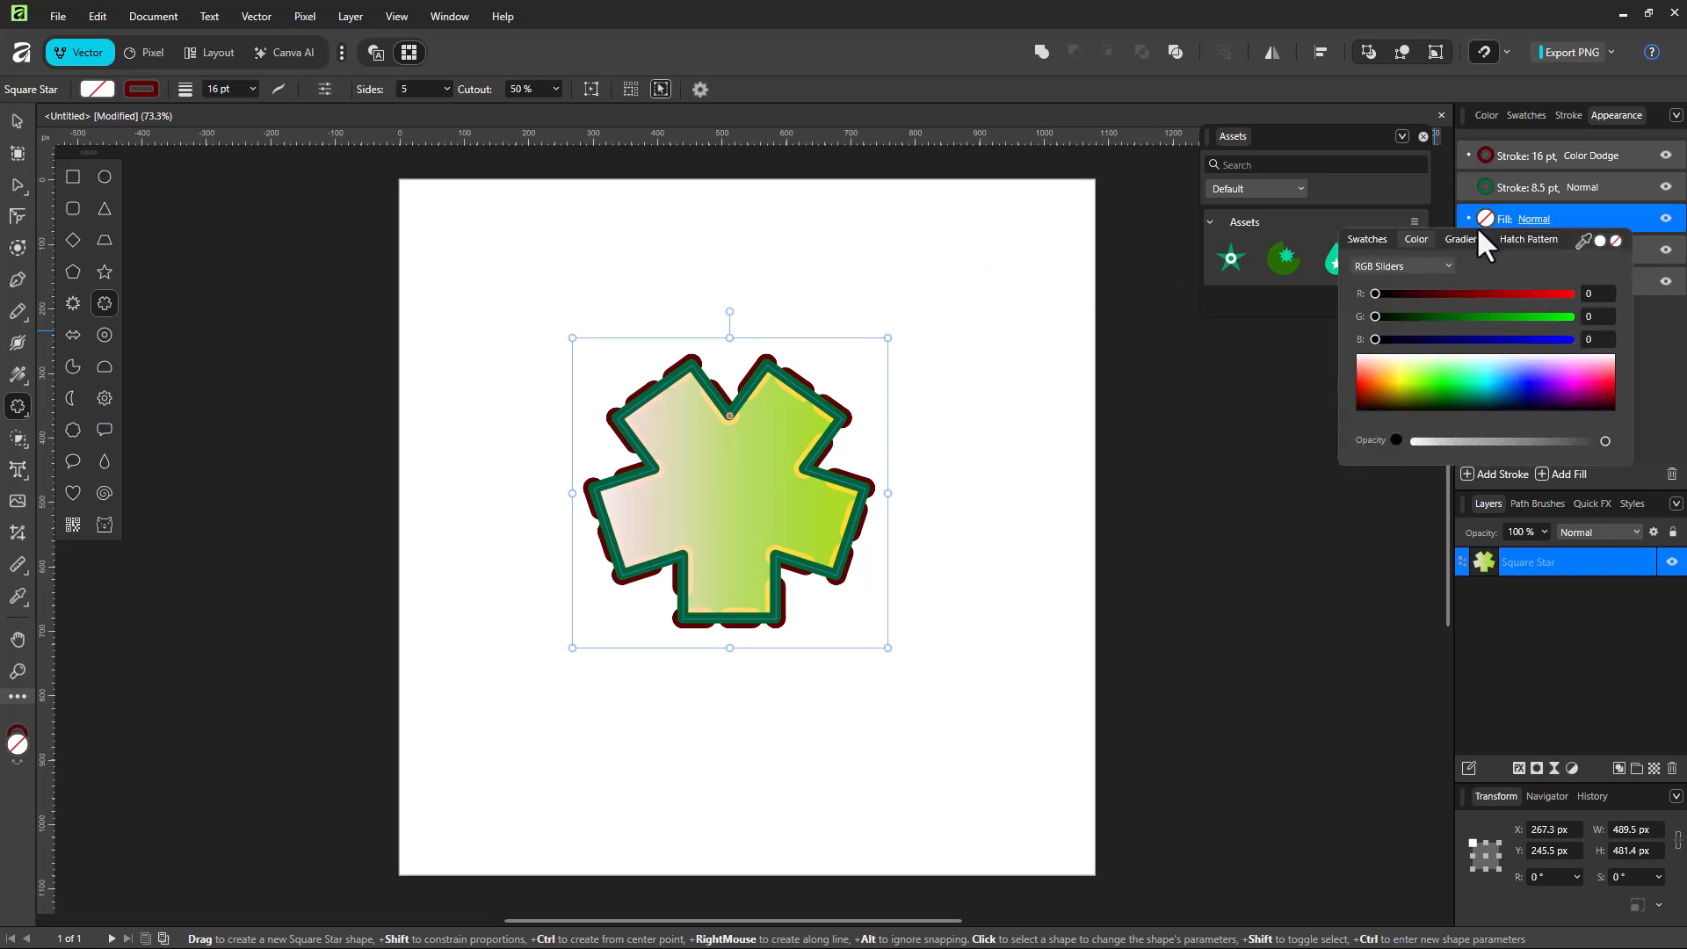
left_click(1531, 239)
left_click(1388, 321)
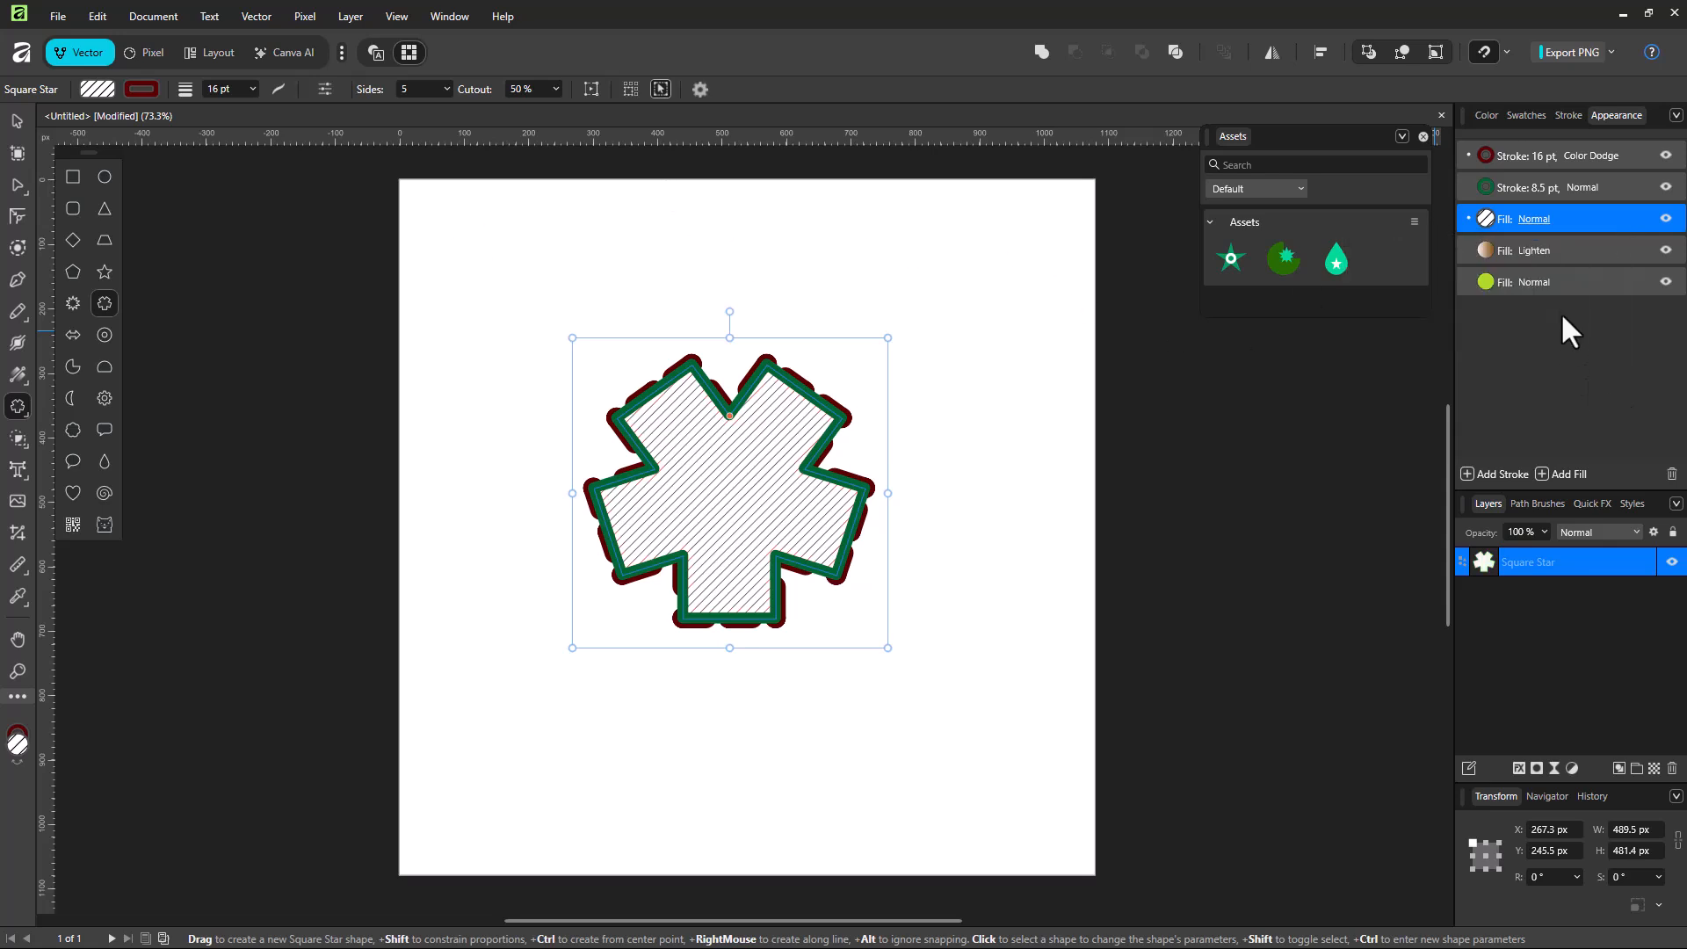
Step: Set the hatch fill's blend mode to Multiply
left_click(1533, 219)
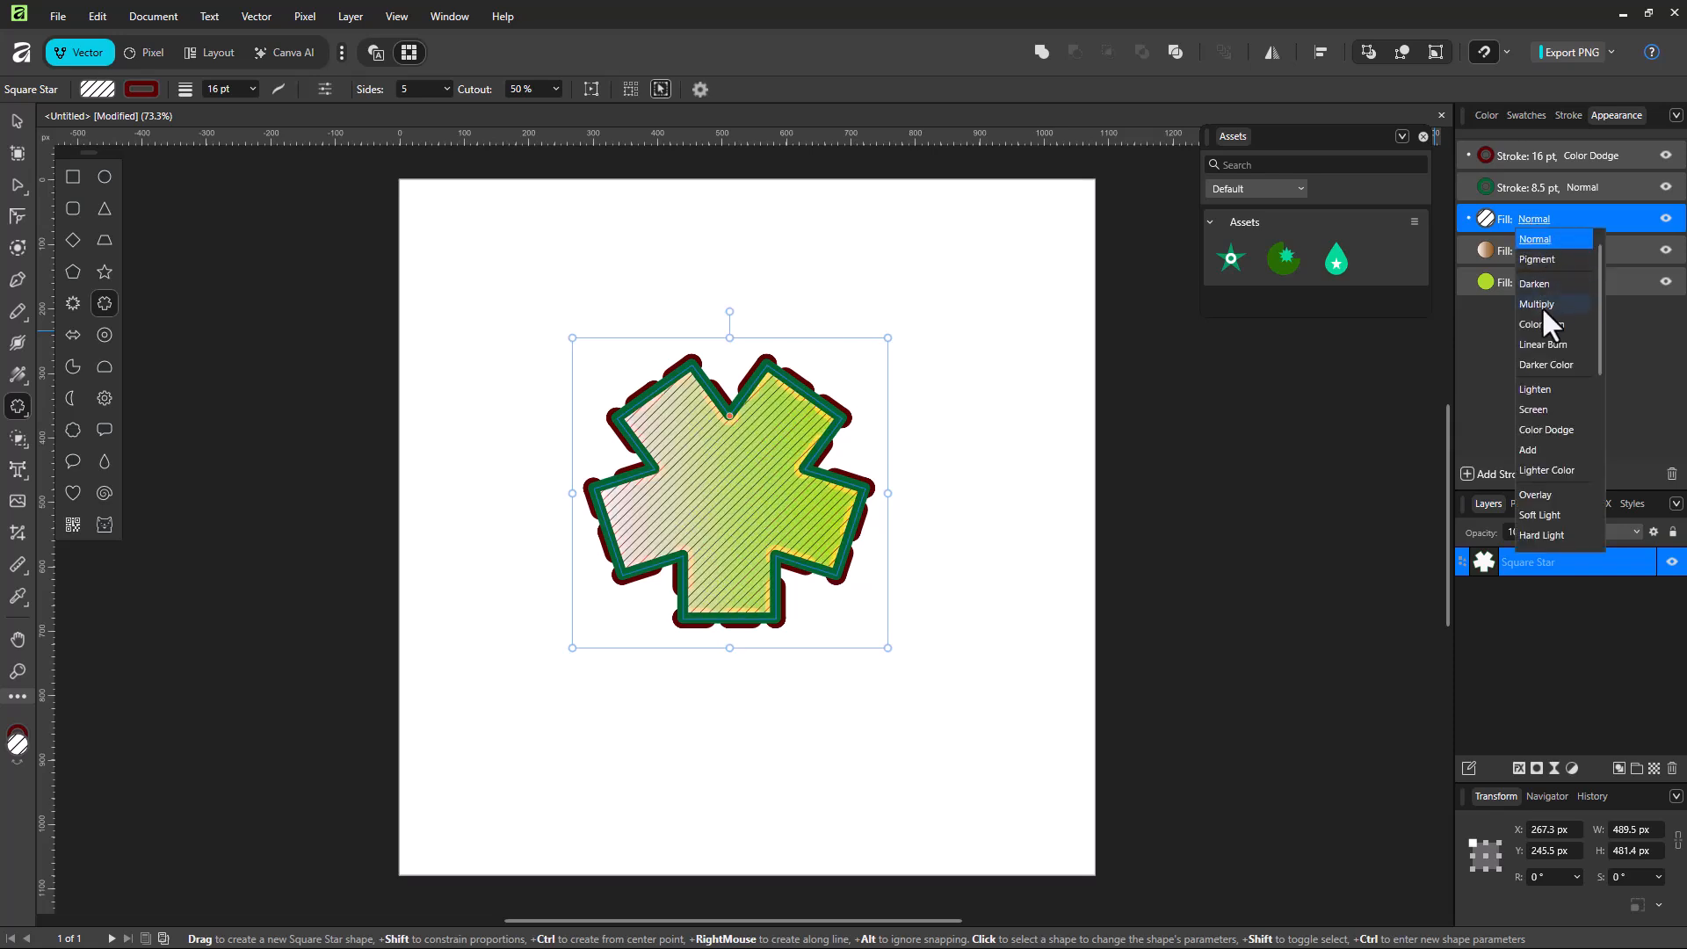
left_click(1538, 304)
left_click_drag(870, 390, 1053, 219)
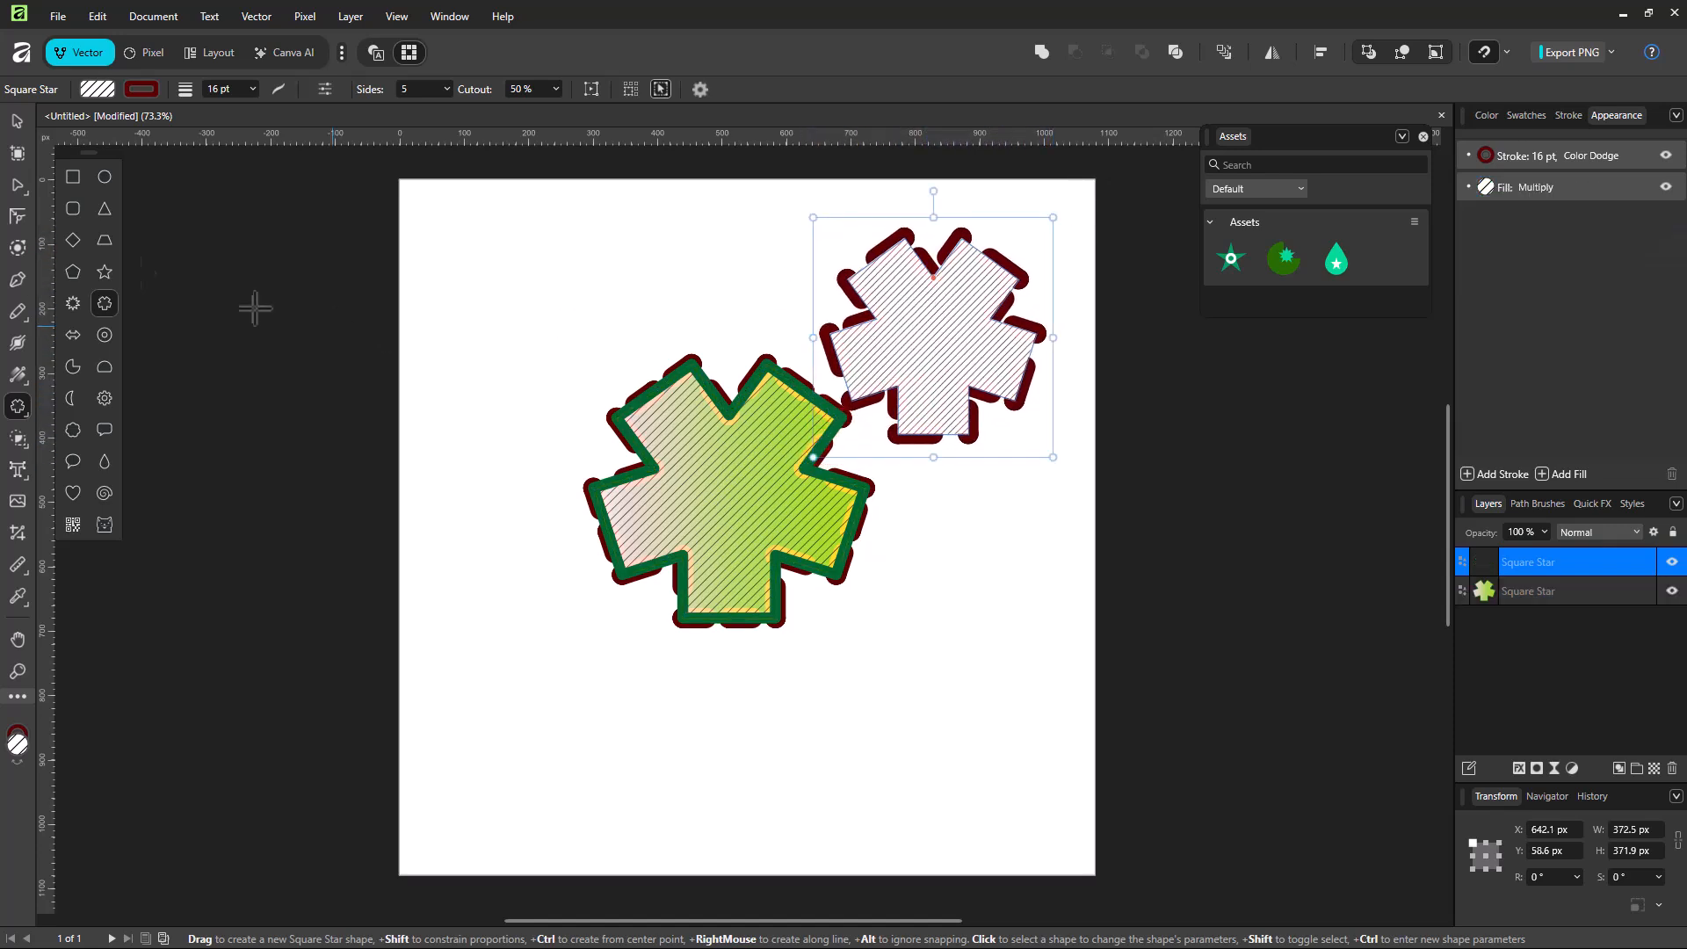
left_click(17, 120)
left_click_drag(913, 338, 828, 345)
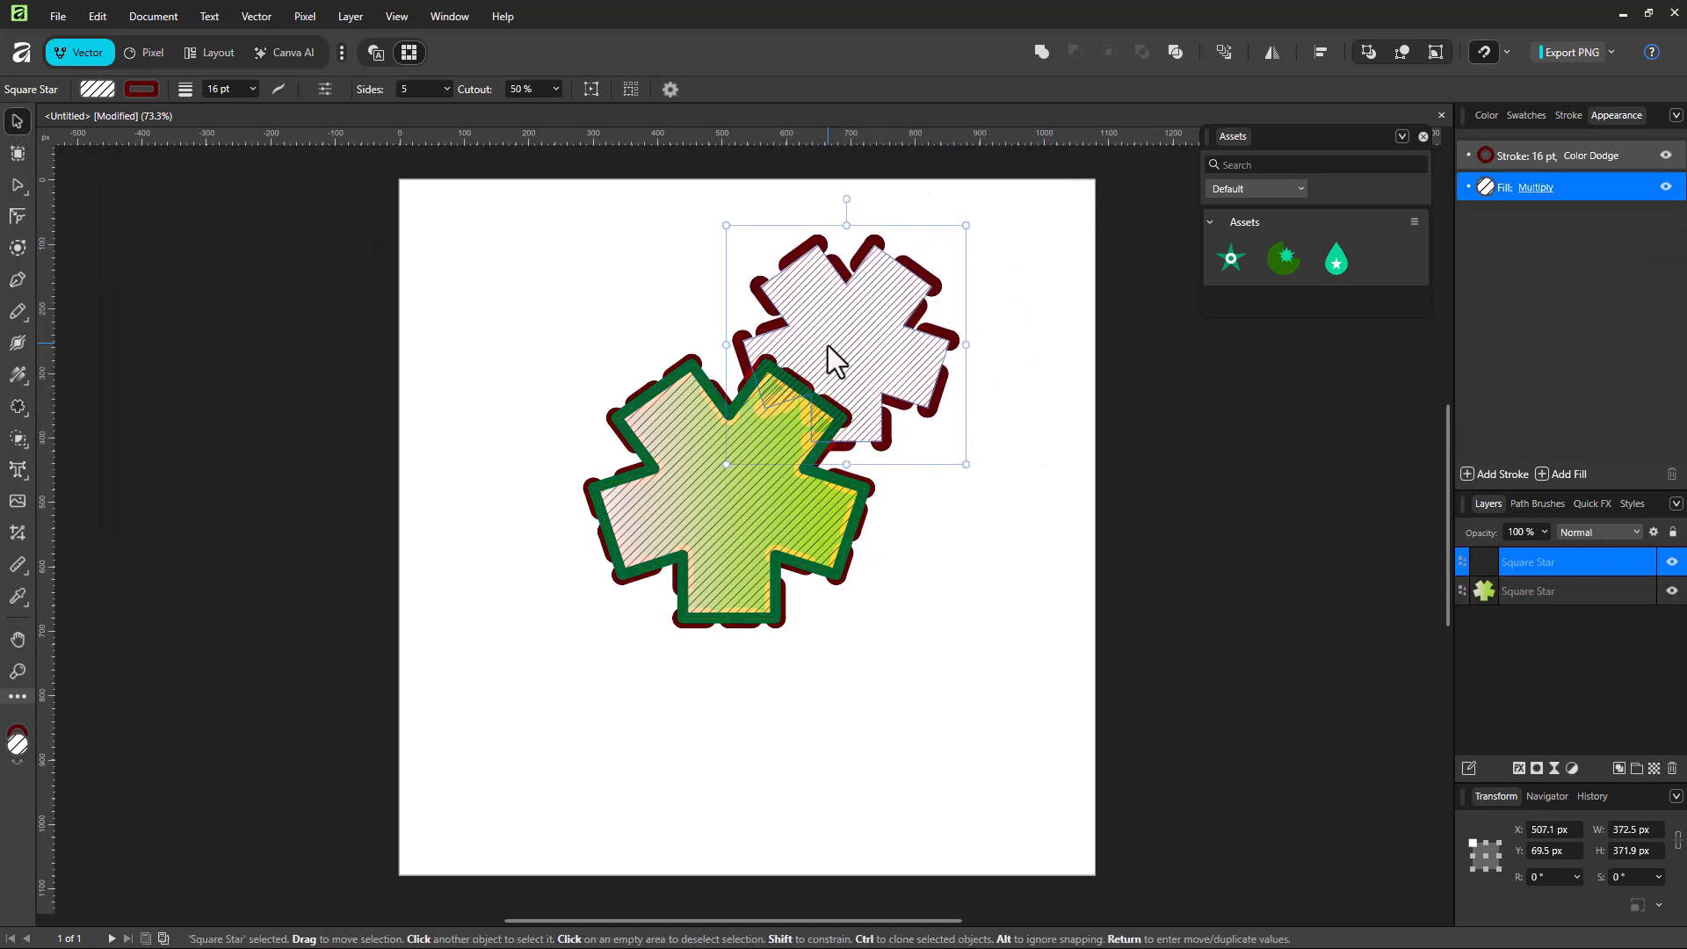
key("ctrl+e")
Step: Move the star up and to the left on the page, to about X 170 px and Y 143 px
mouse_move(777, 456)
left_mouse_down()
mouse_move(851, 373)
mouse_move(729, 398)
left_mouse_up()
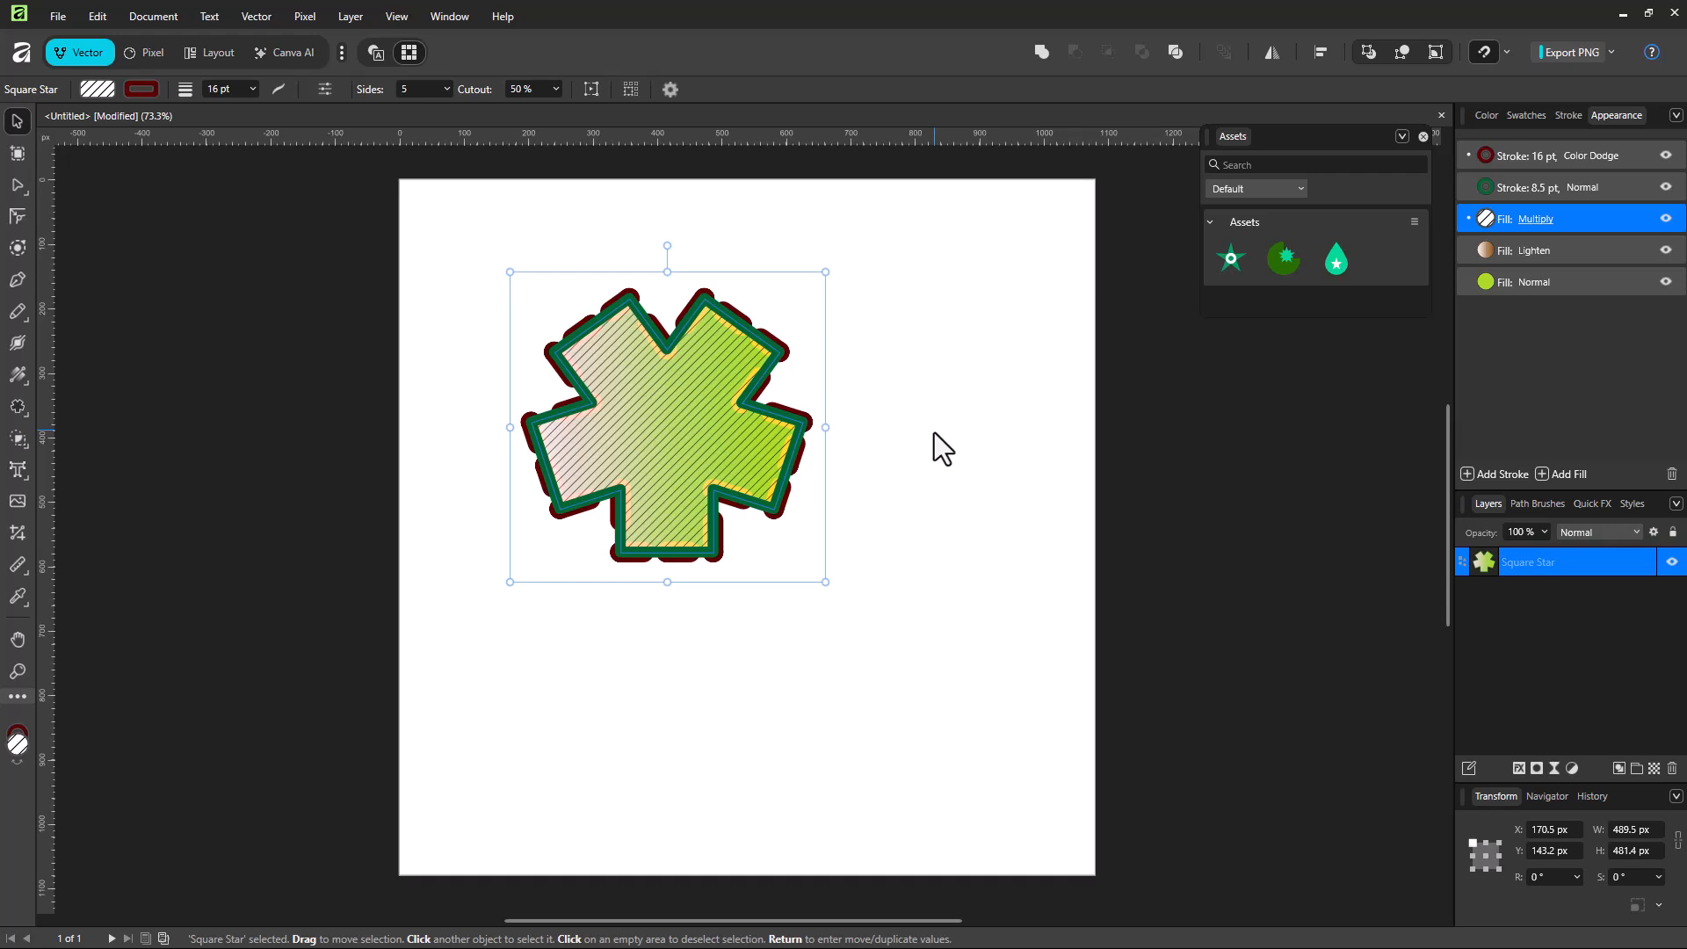
Step: Reorder the star's appearance so the hatch fill is topmost and the gradient fill sits directly above the 8.5 pt stroke
left_click(1529, 158)
mouse_move(1526, 160)
left_mouse_down()
mouse_move(1524, 228)
mouse_move(1553, 123)
mouse_move(1534, 234)
left_mouse_up()
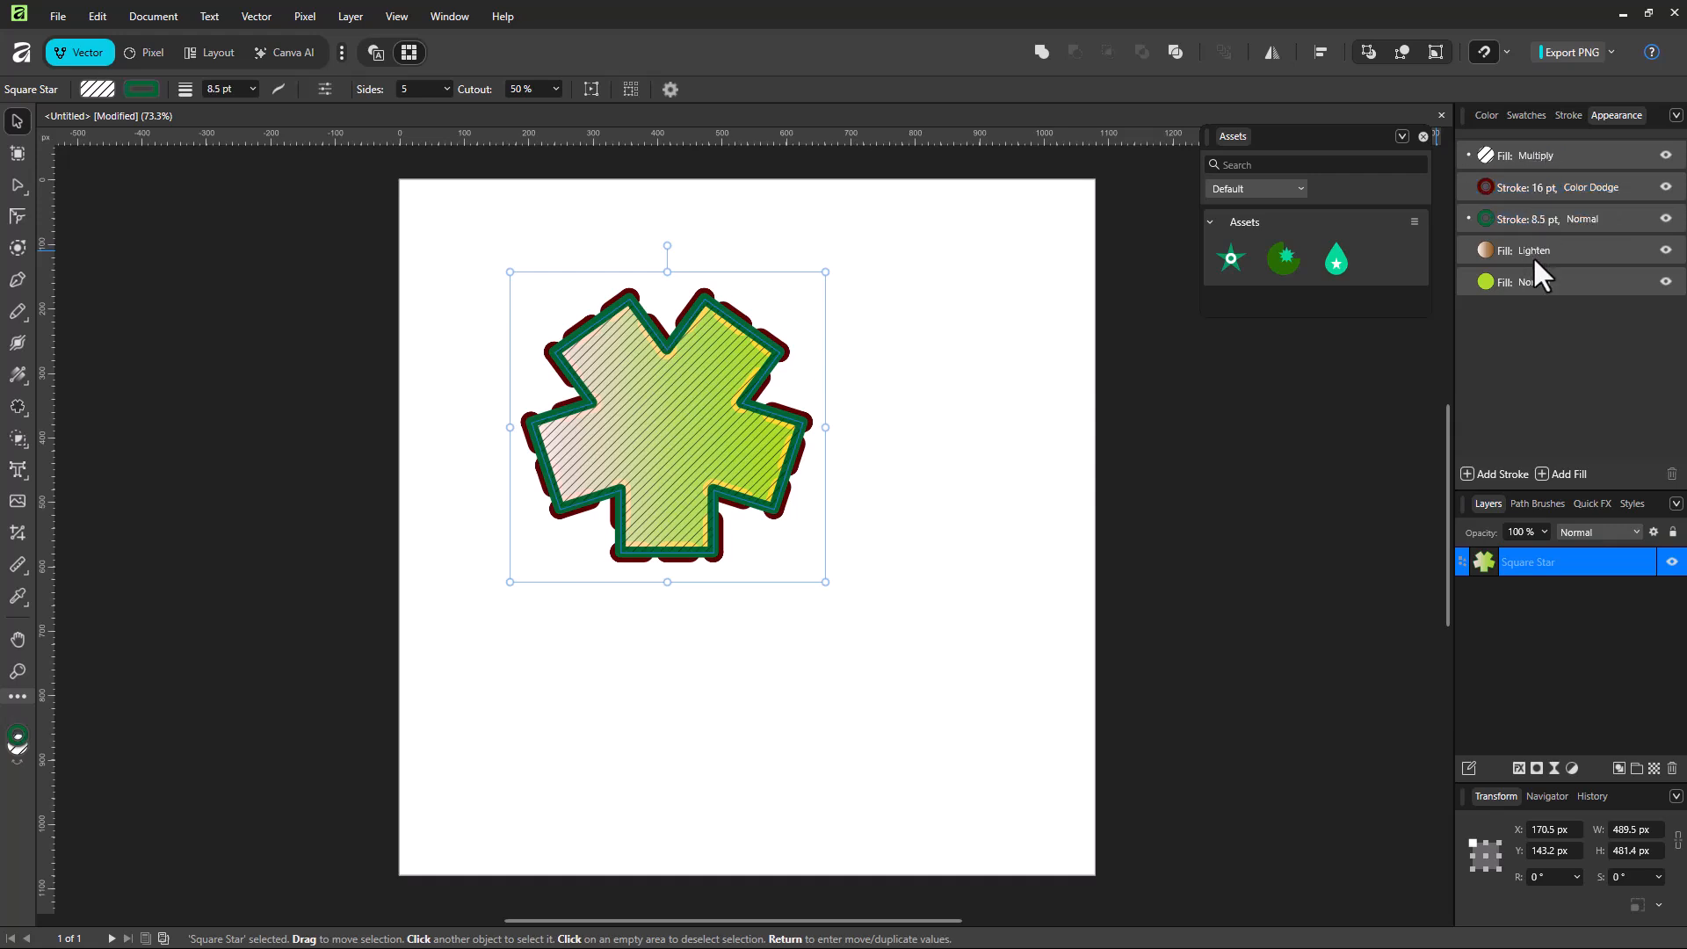
left_click(1531, 256)
mouse_move(1580, 251)
left_mouse_down()
mouse_move(1578, 282)
mouse_move(1569, 197)
left_mouse_up()
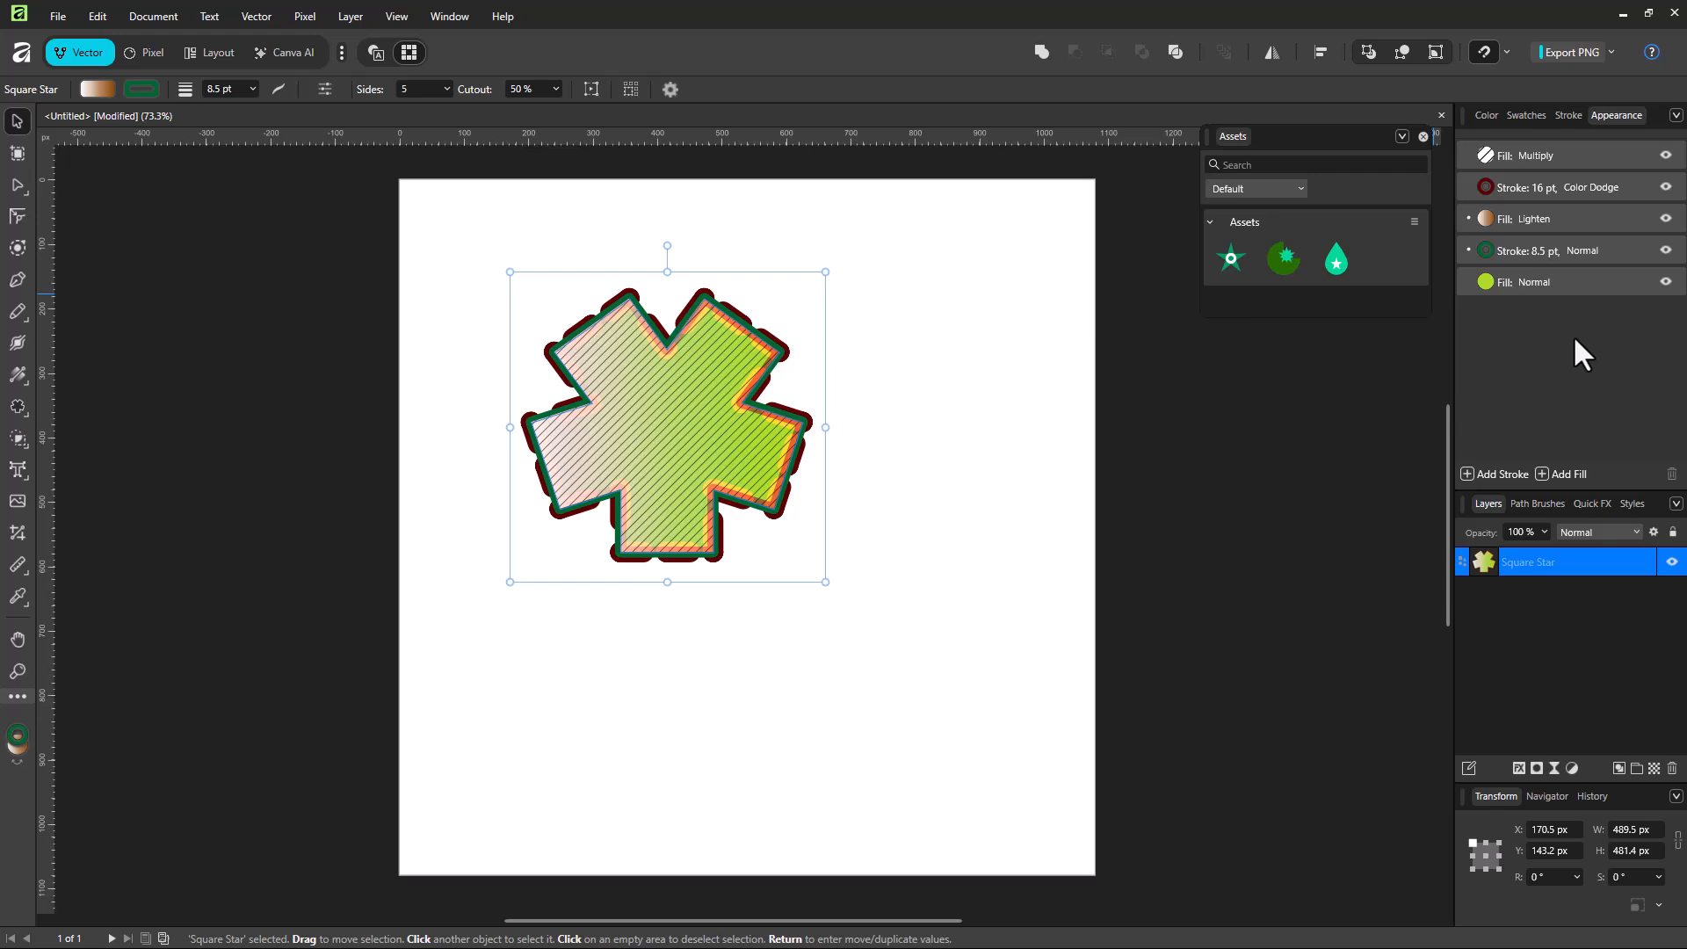
Step: Temporarily hide the gradient fill, the 16 pt stroke and the hatch fill, and show all three again
left_click(1667, 218)
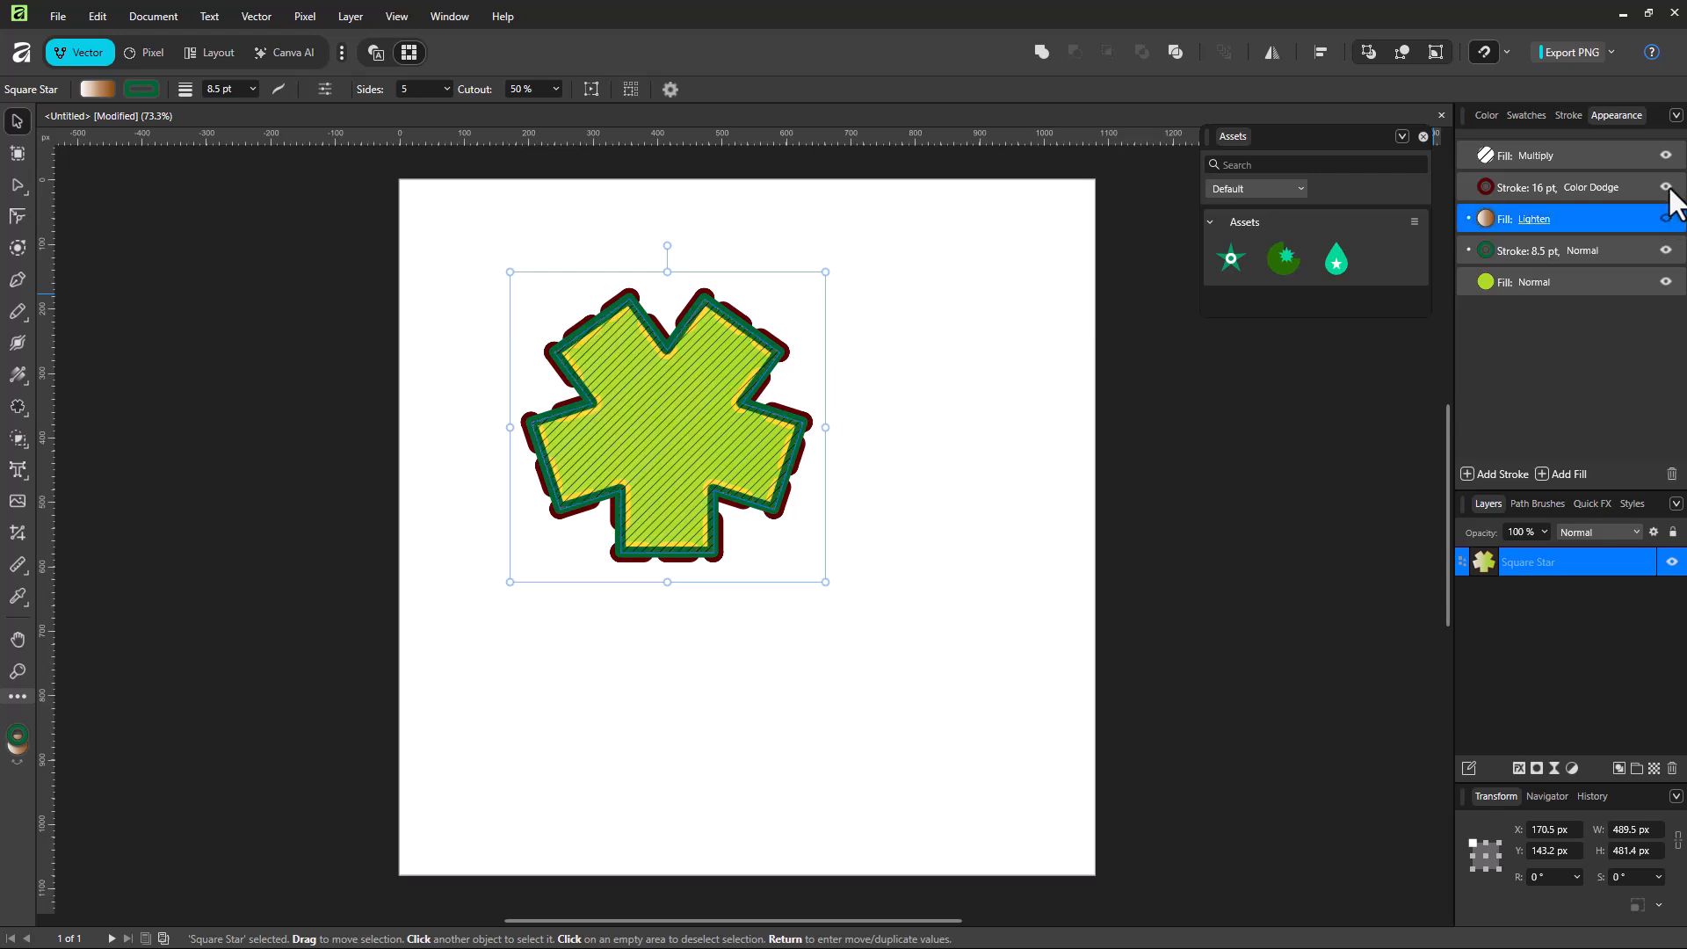
left_click(1667, 186)
left_click(1666, 155)
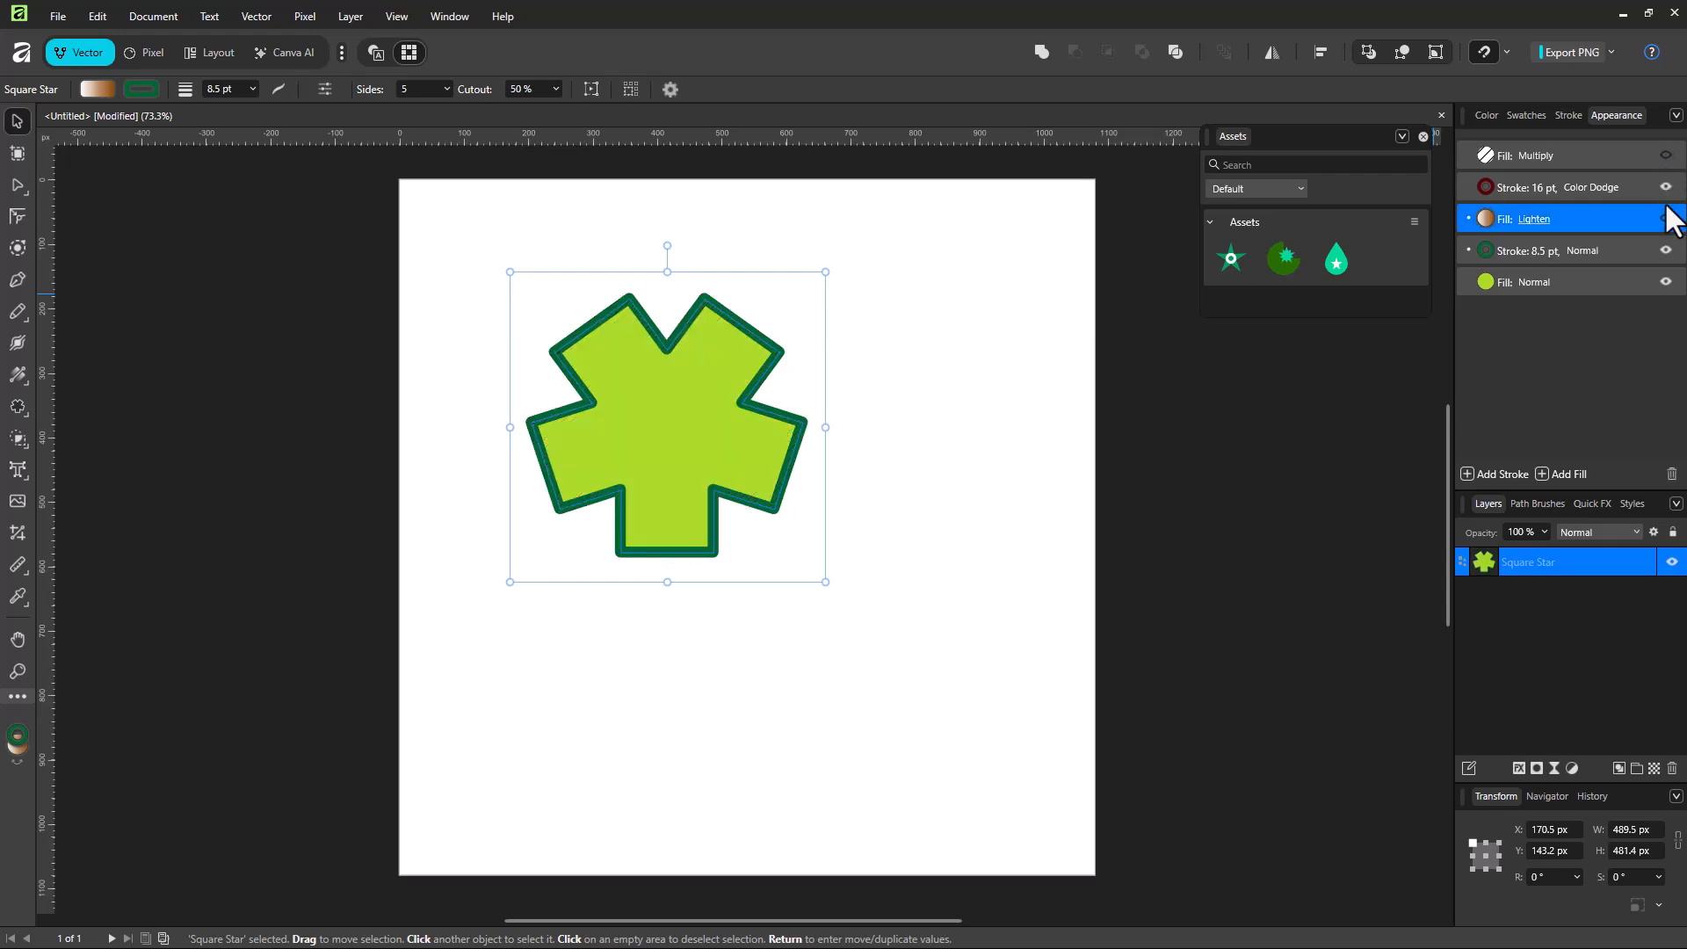
left_click(1666, 187)
left_click(1666, 218)
left_click(1666, 155)
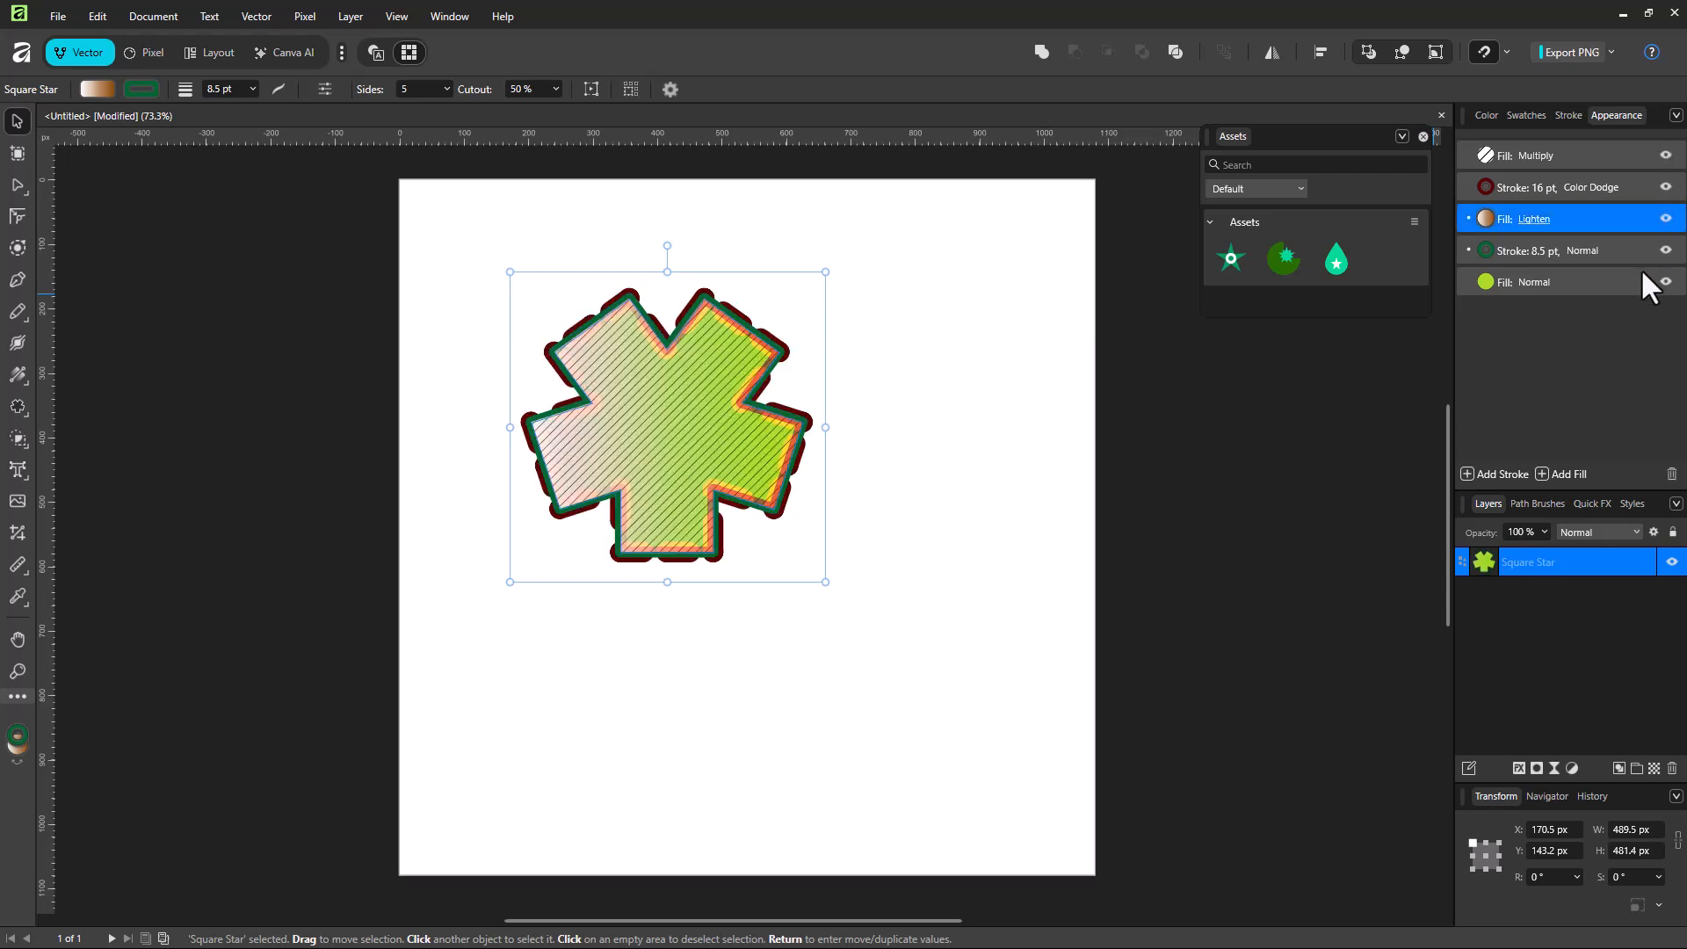
Step: Delete the hatch fill from the star's appearance
left_click(1597, 151)
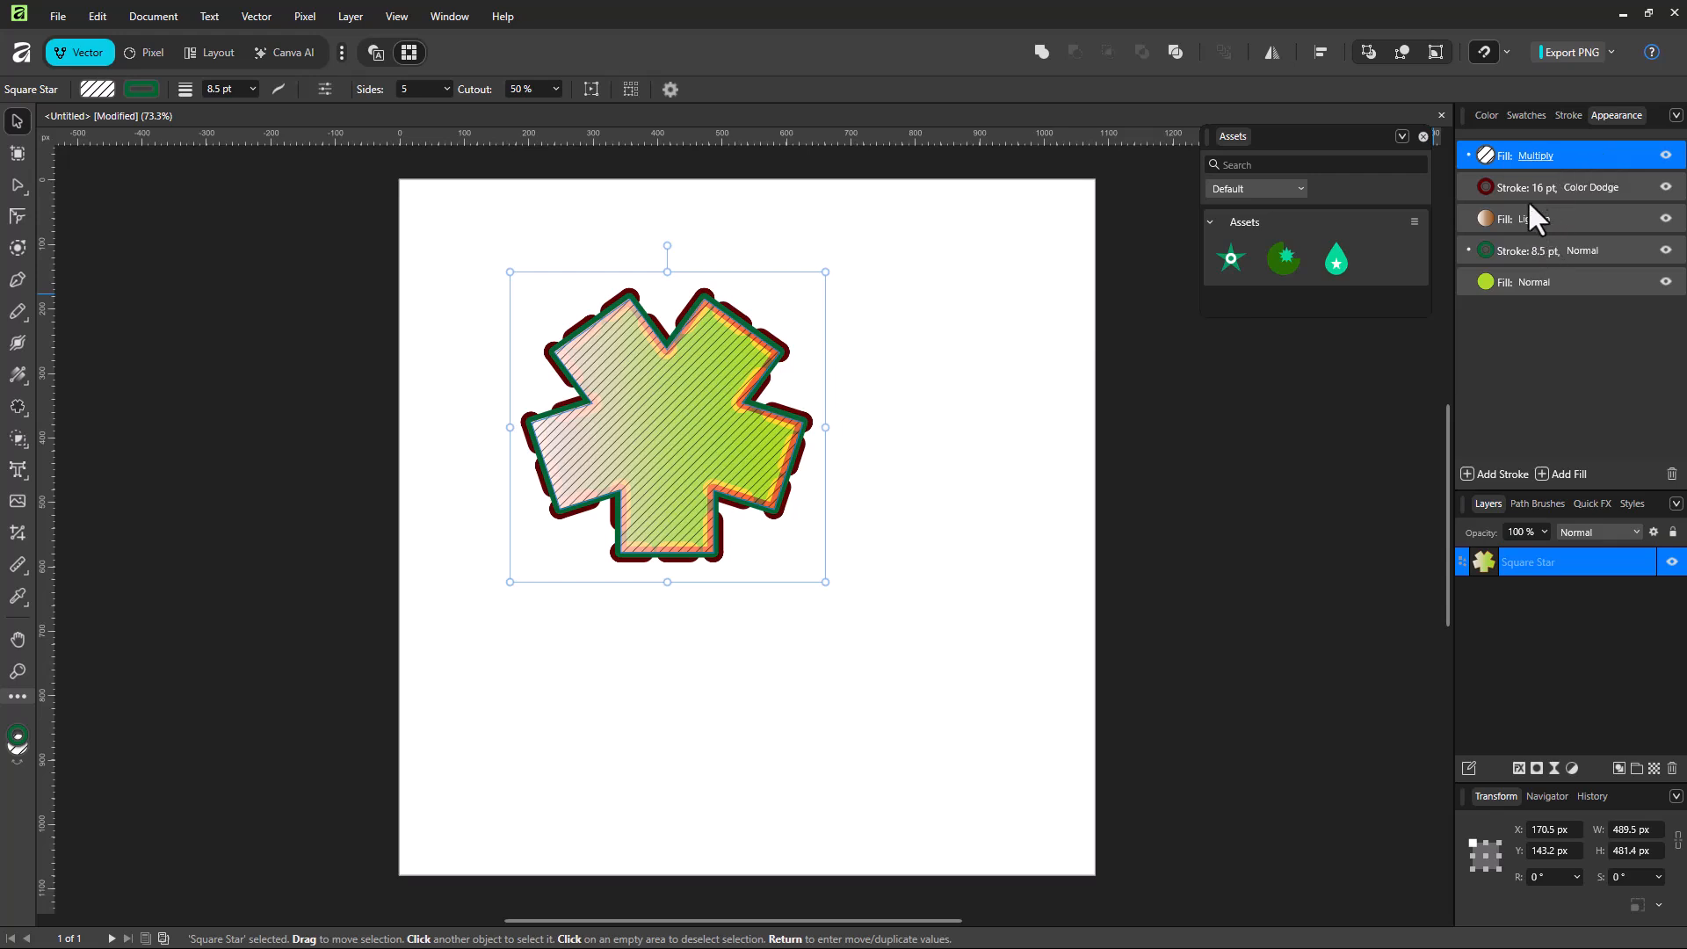
left_click(1671, 475)
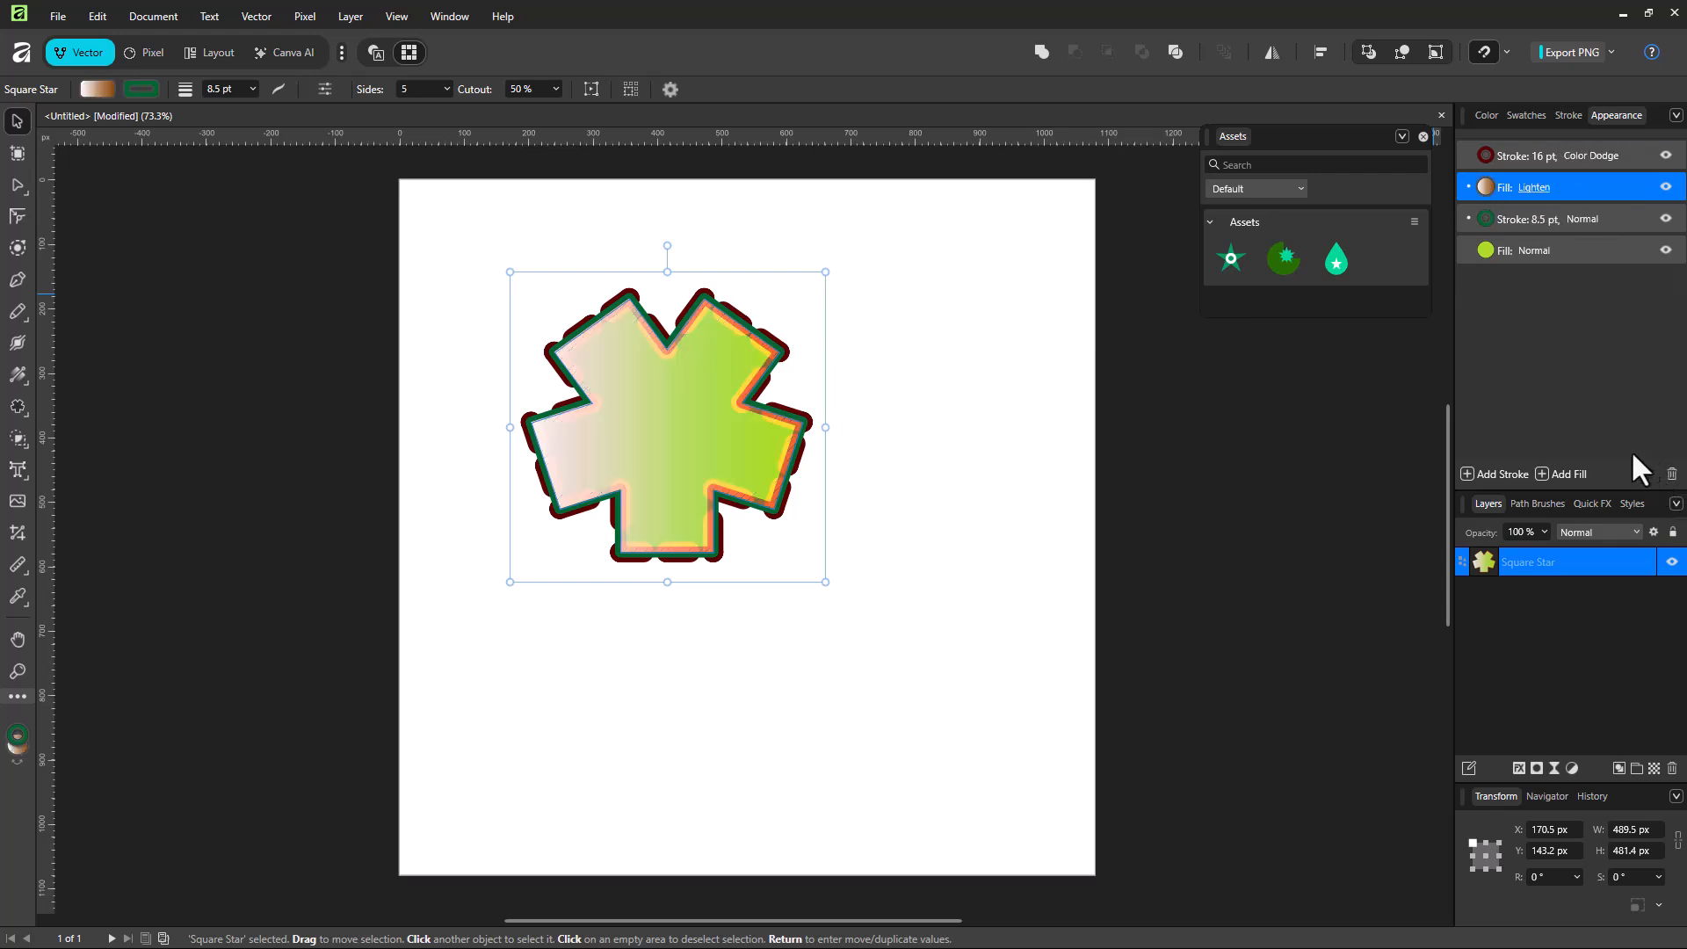